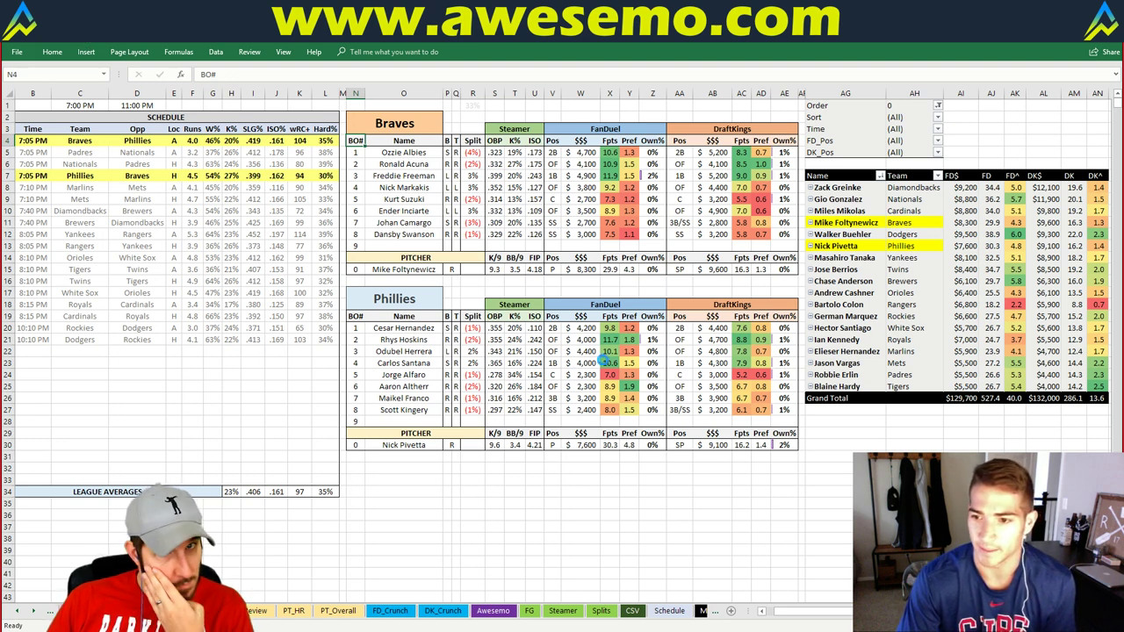
# Inspect the DraftKings ownership of the Phillies pitcher and the FanDuel ownership of the Braves' third hitter
pyautogui.click(834, 466)
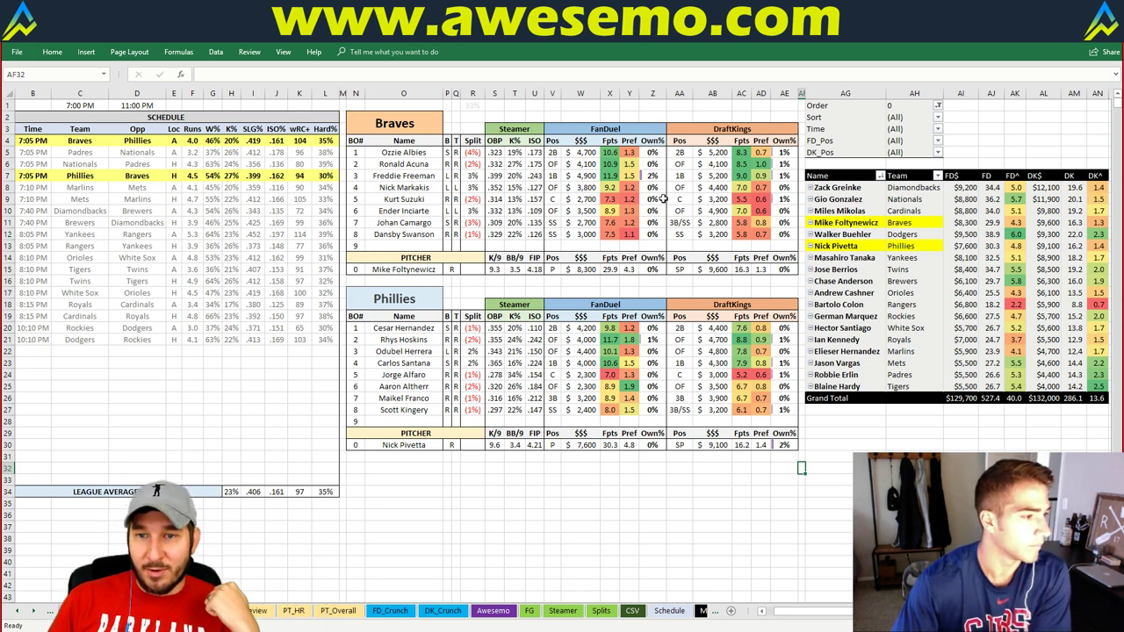
pyautogui.click(787, 446)
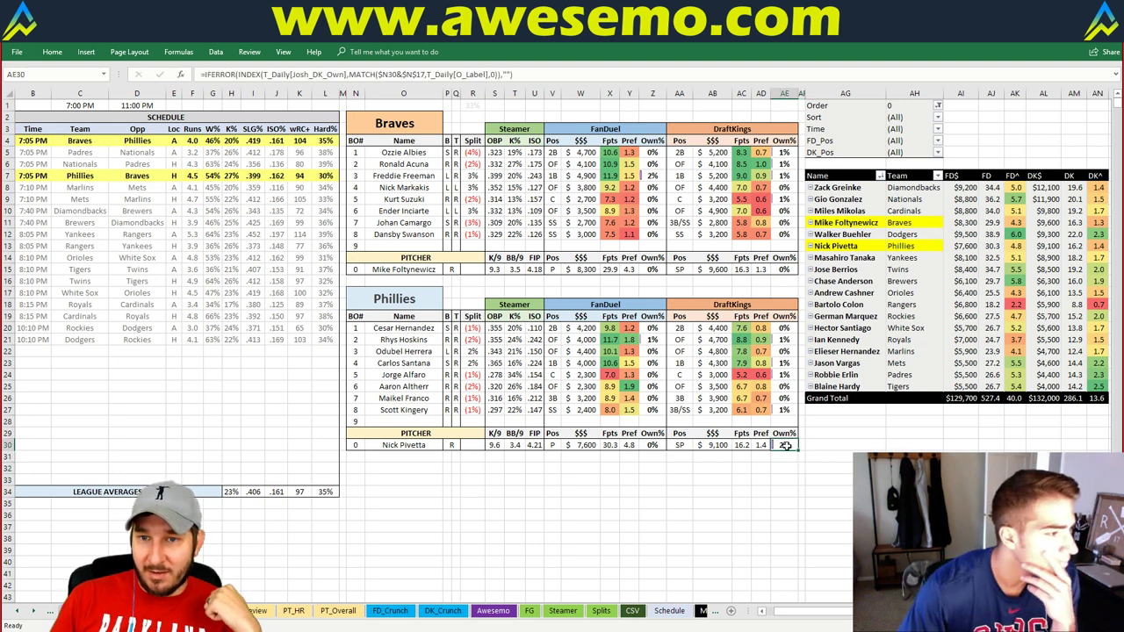
pyautogui.click(657, 176)
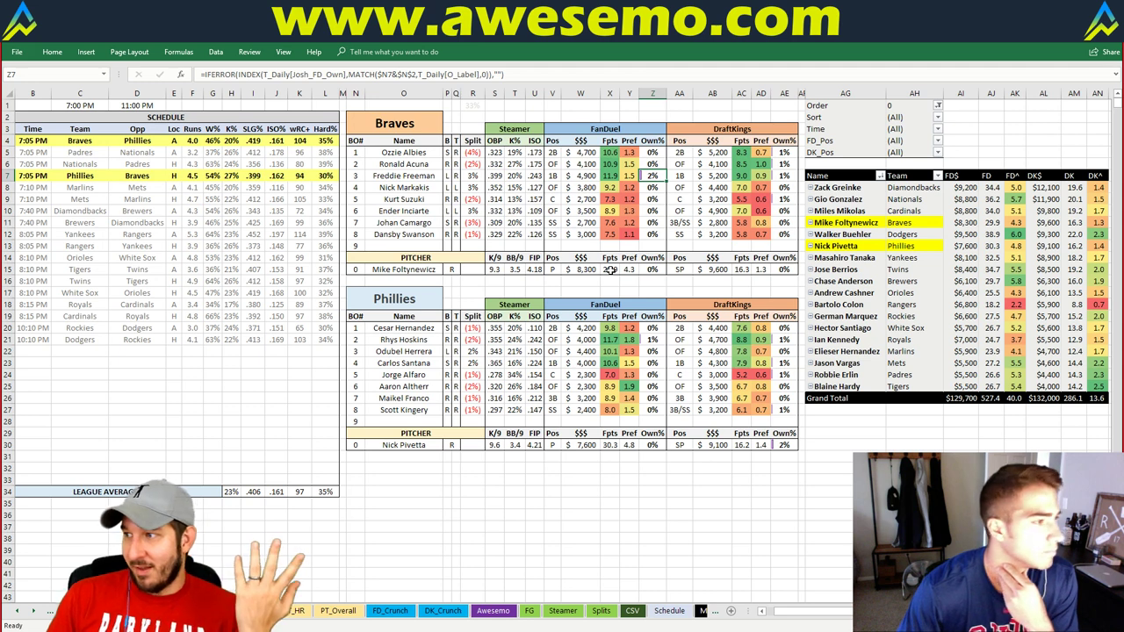
pyautogui.click(724, 285)
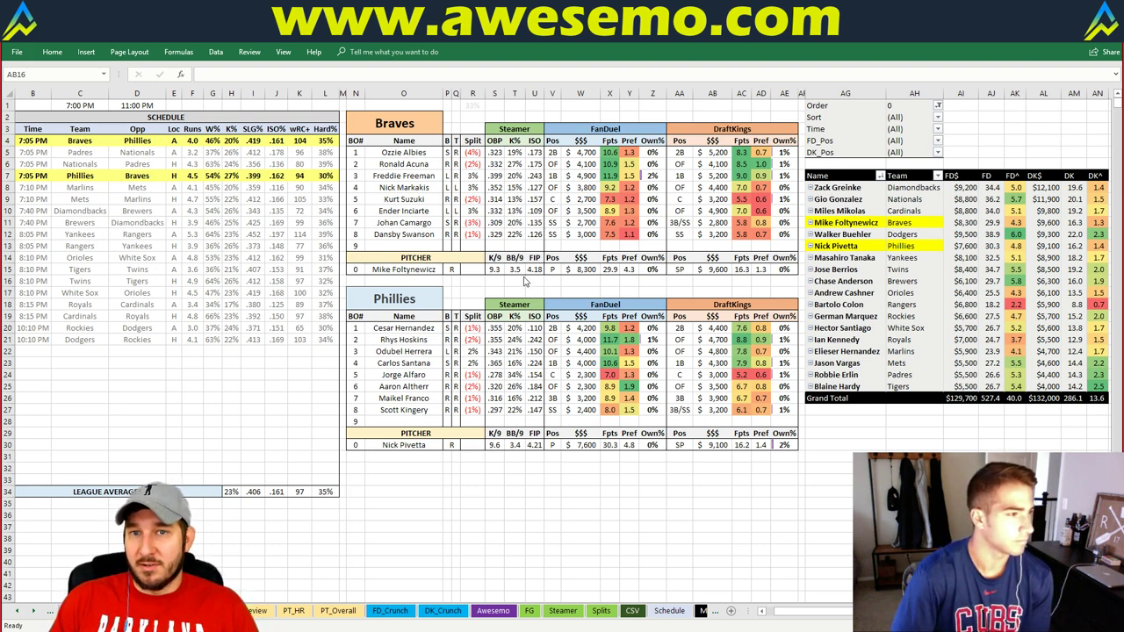
# Change the team of the upper lineup table from Braves to Padres to load their matchup
pyautogui.click(431, 104)
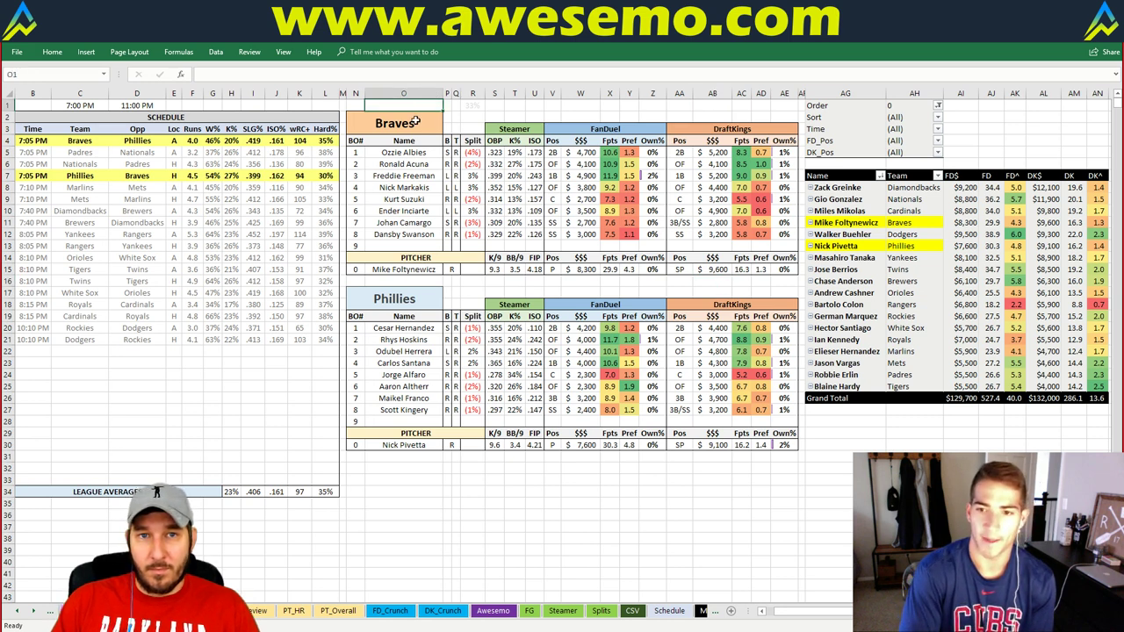
pyautogui.click(416, 120)
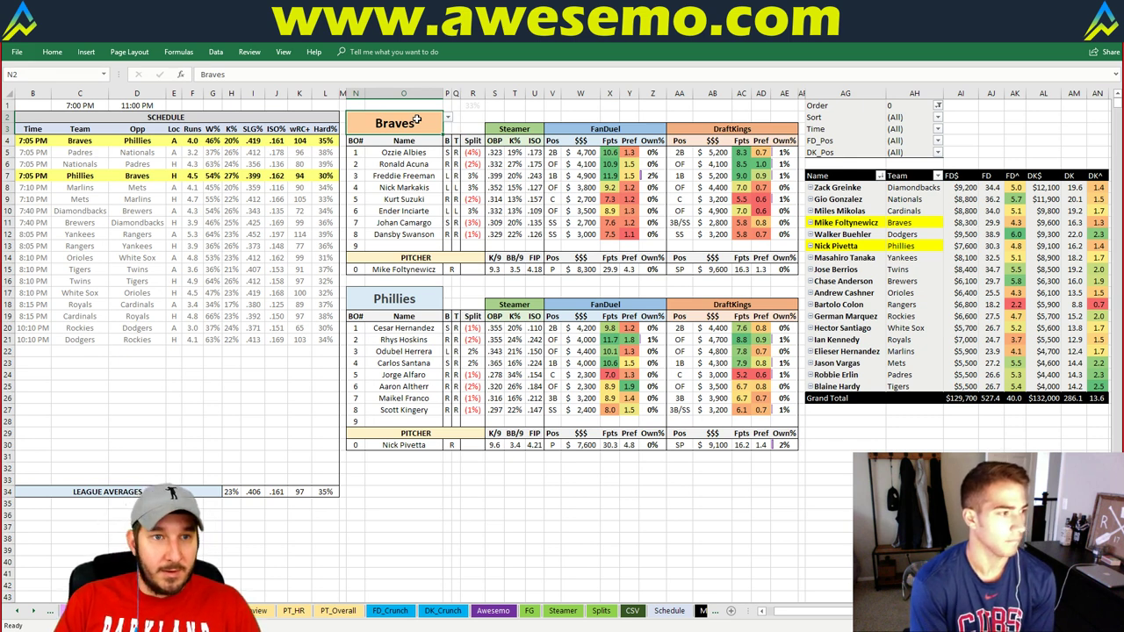
pyautogui.write('Padres')
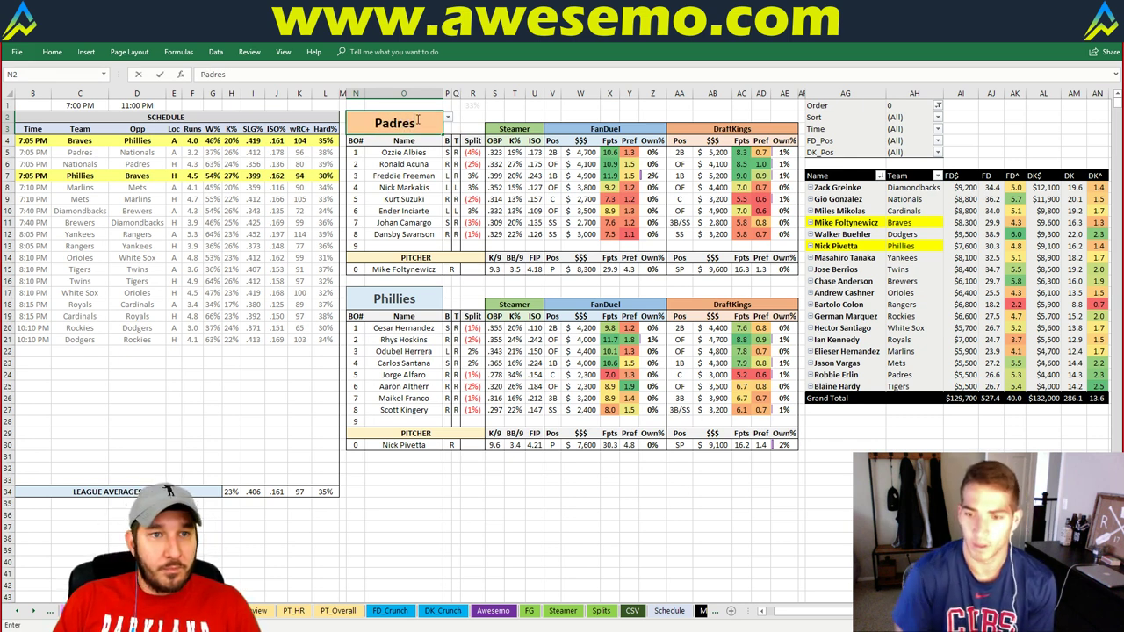
pyautogui.press('Return')
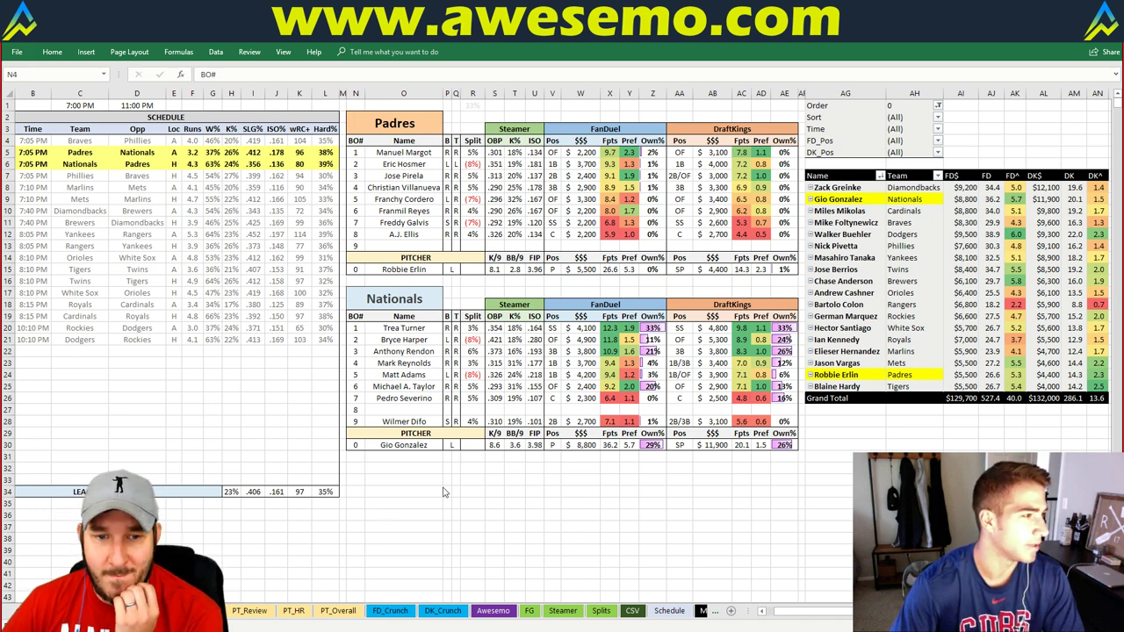
# In the Schedule sheet, set Away_IP to 5 for the 05/21/18 San Diego Padres game and return to the matchup sheet
pyautogui.click(669, 610)
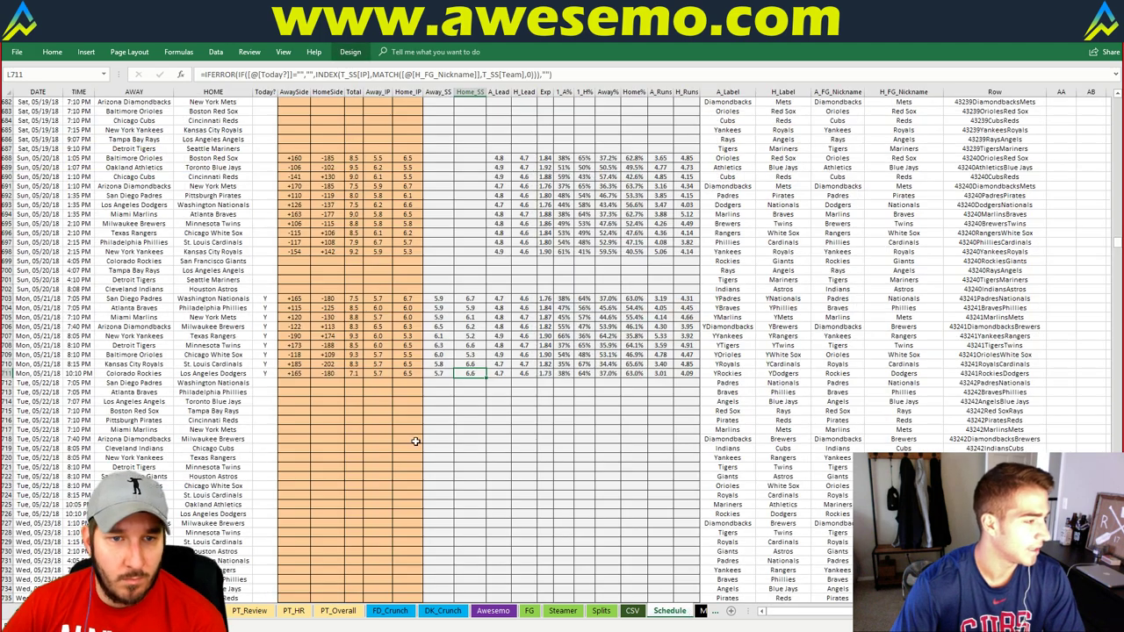
pyautogui.click(378, 299)
pyautogui.write('5')
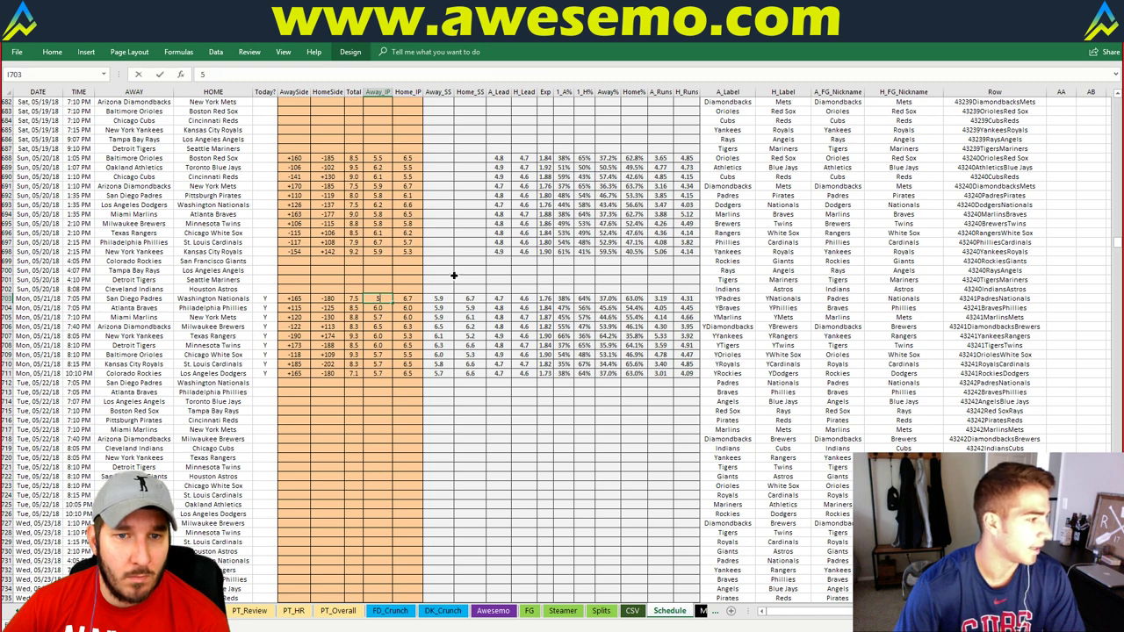
pyautogui.press('Return')
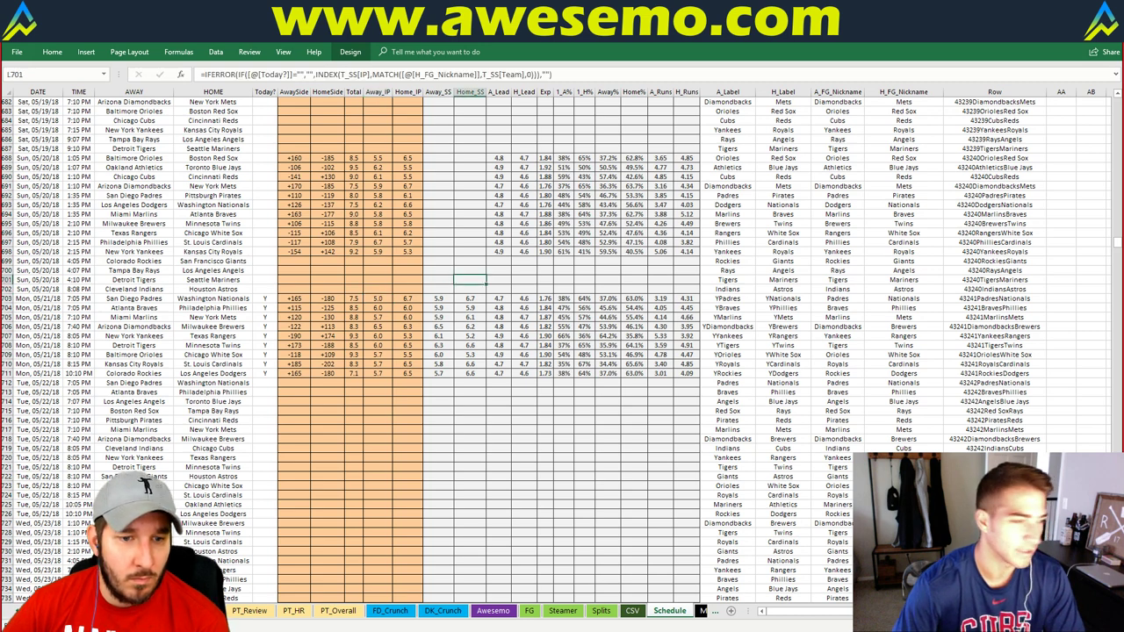
pyautogui.hotkey('ctrl', 'pagedown')
pyautogui.click(943, 366)
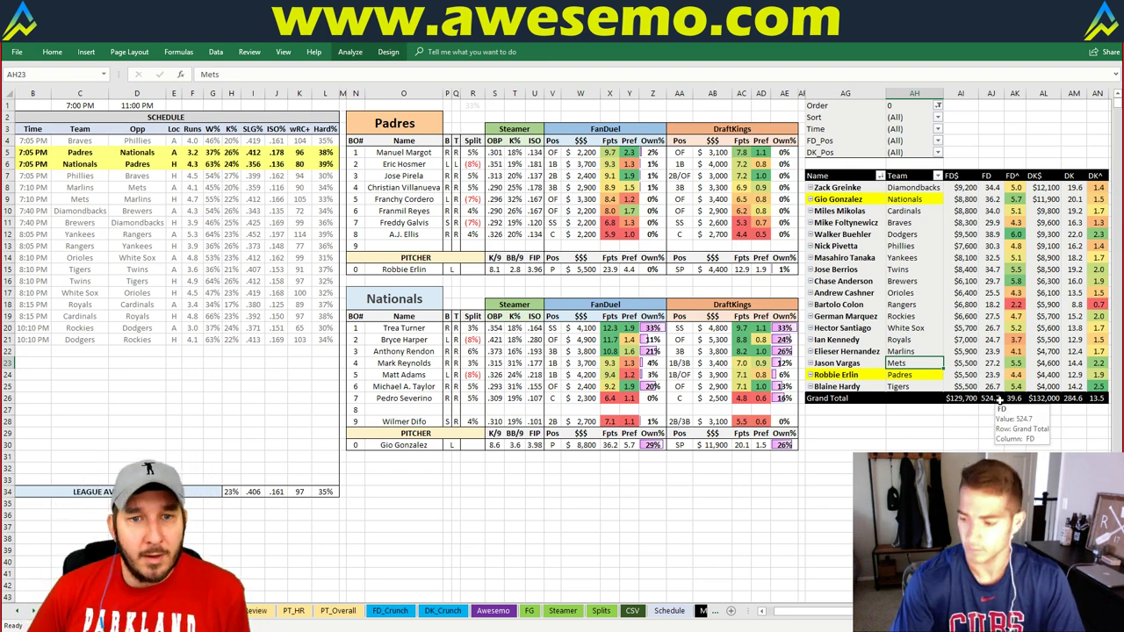
# Look over the team and pitcher ownership in the PT_Review sheet and return to the matchup sheet
pyautogui.hotkey('ctrl', 'pageup')
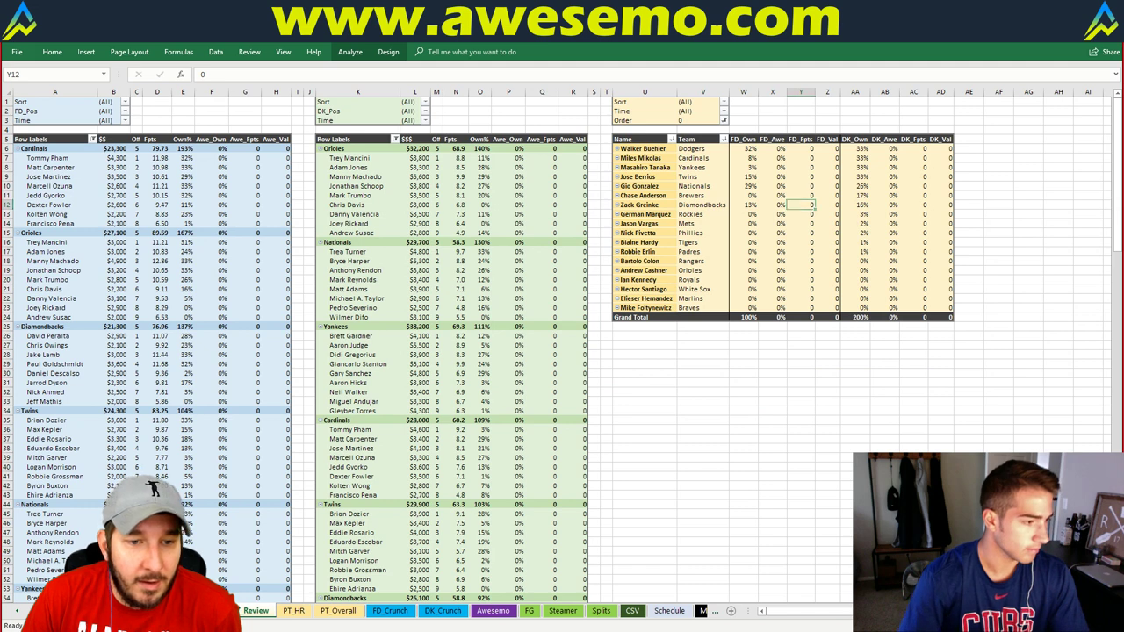
pyautogui.hotkey('ctrl', 'pagedown')
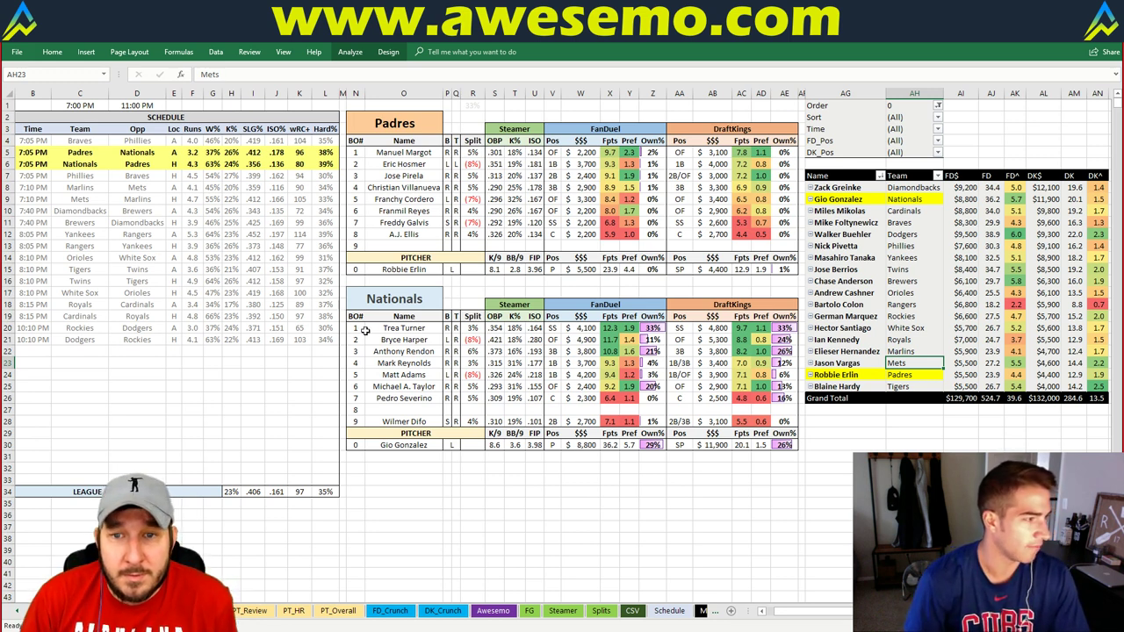
pyautogui.click(830, 469)
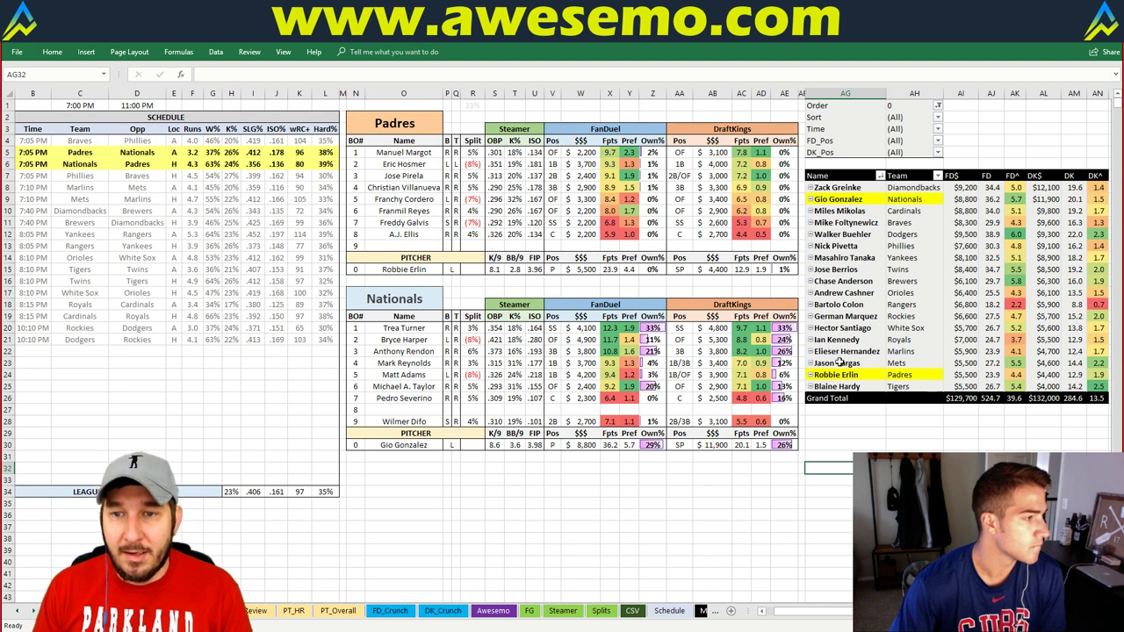
pyautogui.click(801, 353)
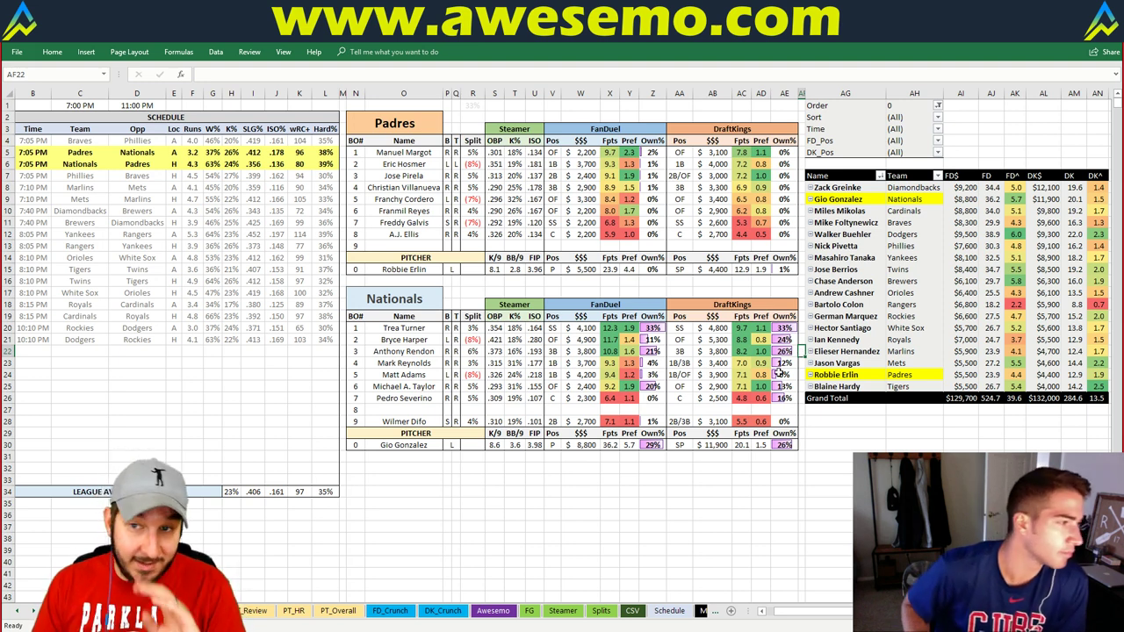
pyautogui.click(846, 423)
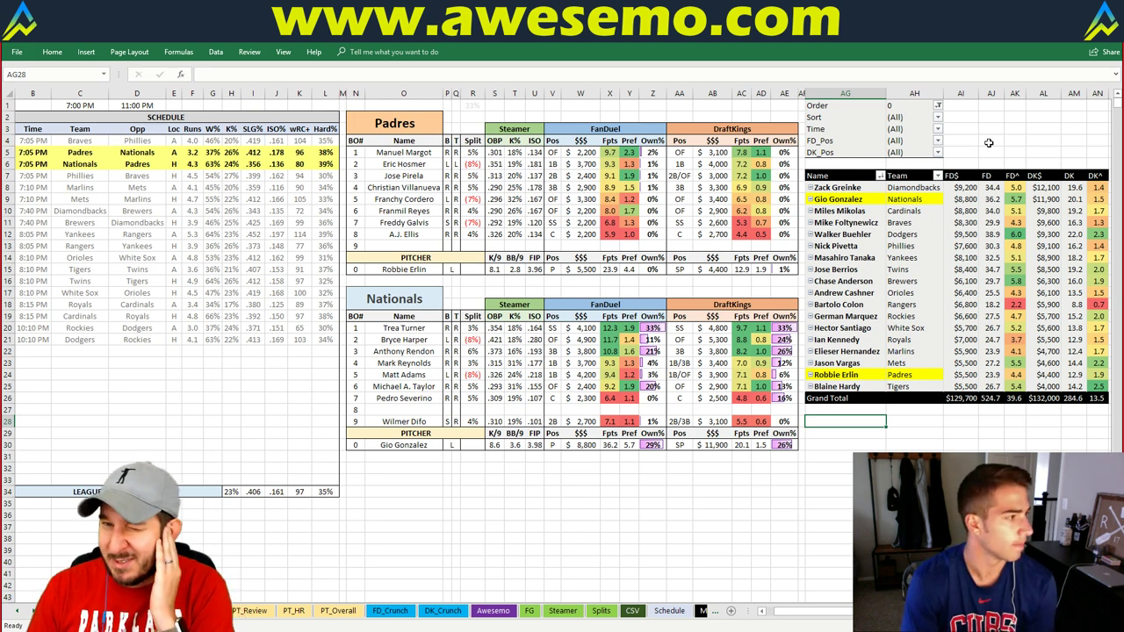
pyautogui.click(988, 140)
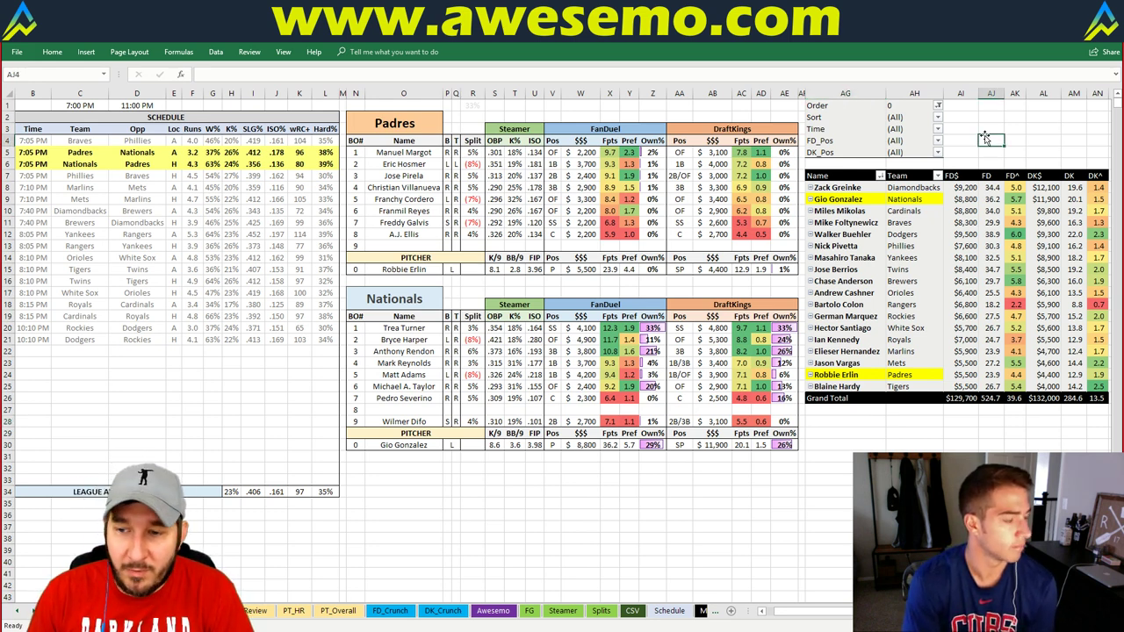
# Set the team of the upper lineup table to Marlins to load their matchup
pyautogui.click(383, 126)
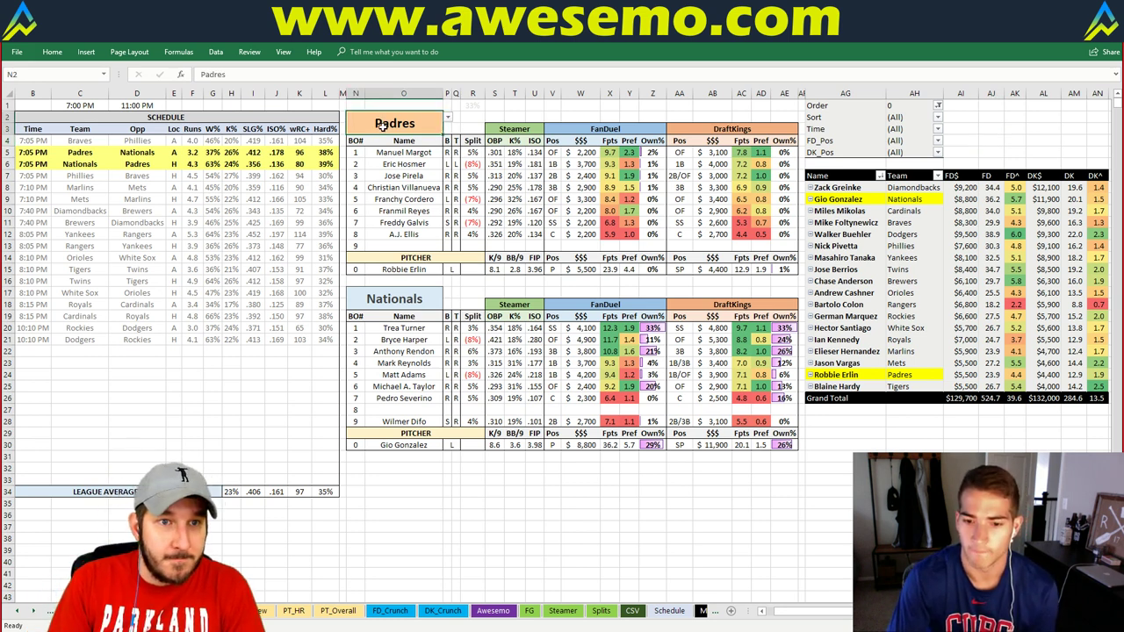
pyautogui.write('Marlins')
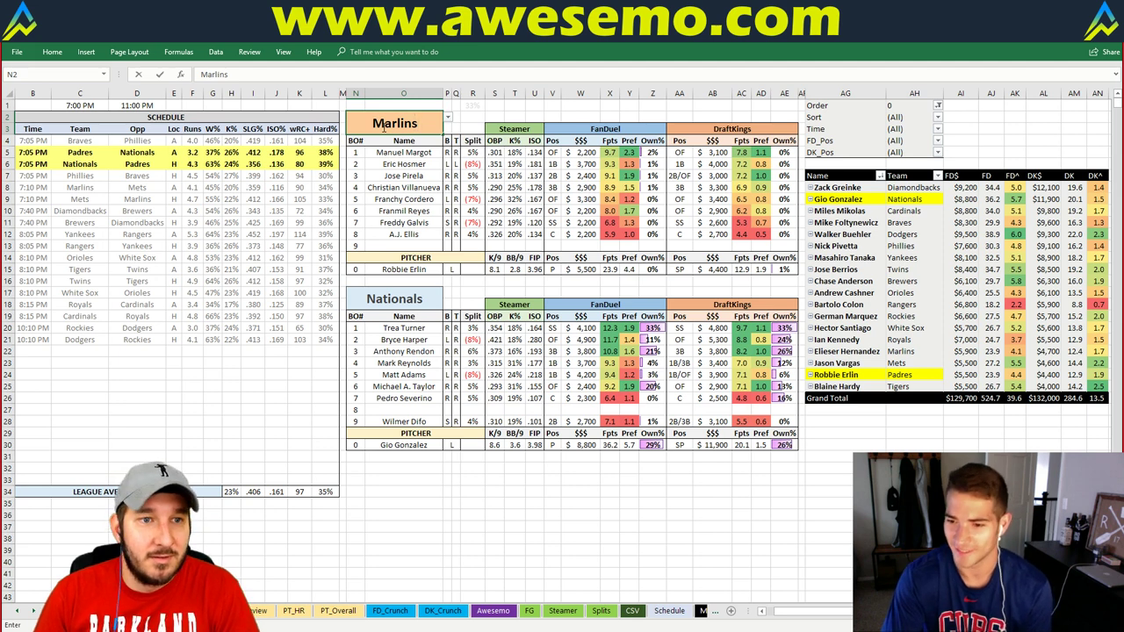
pyautogui.press('Return')
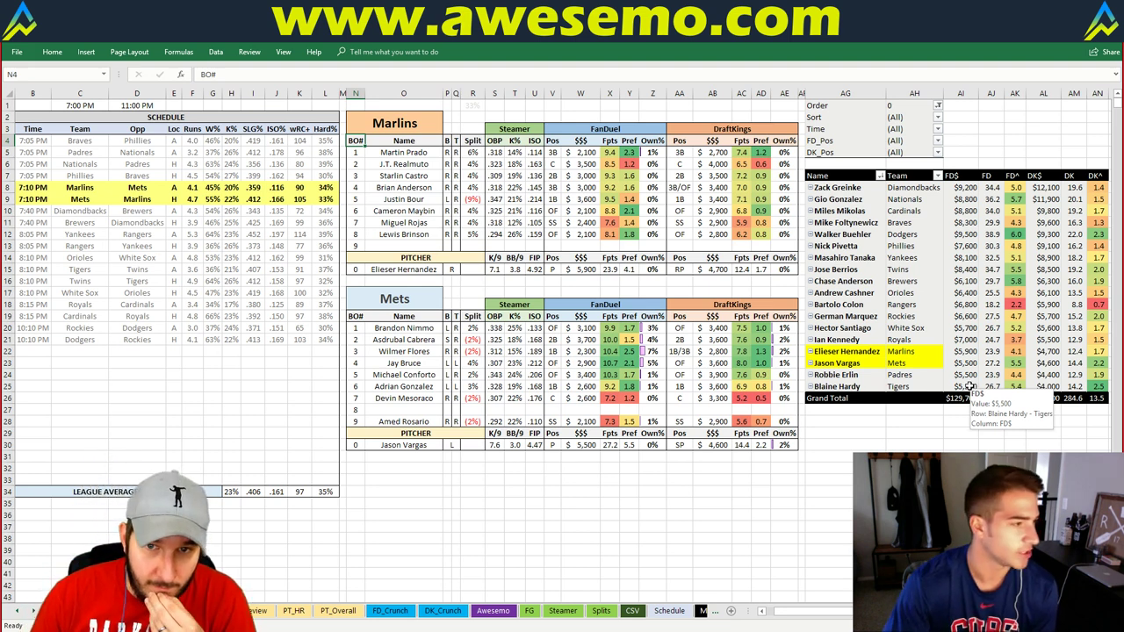
pyautogui.click(834, 422)
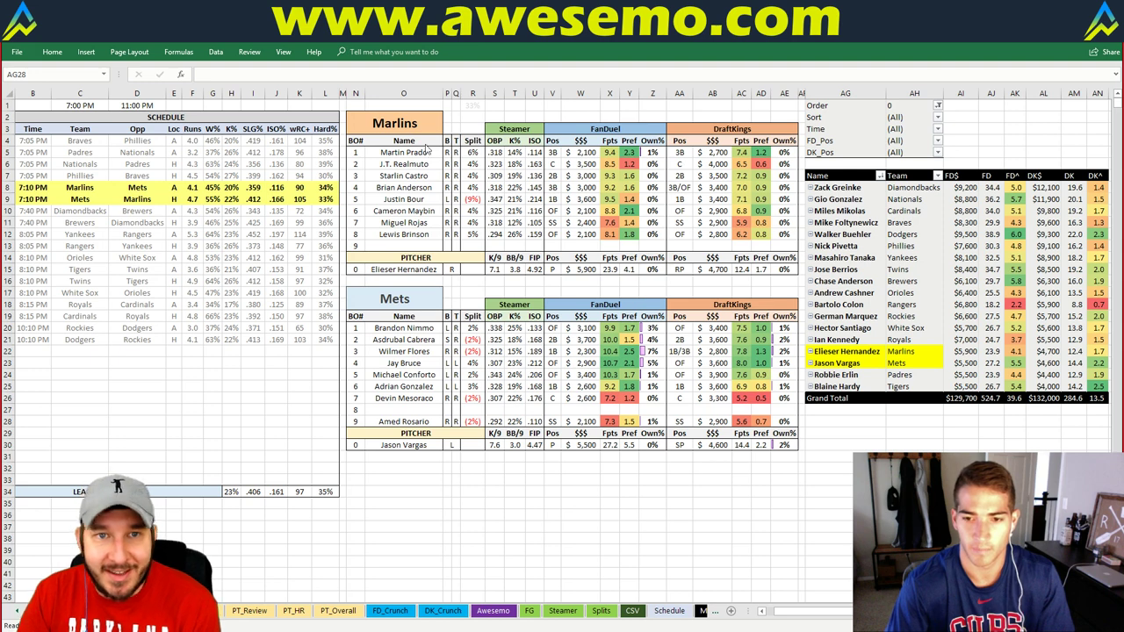
# Set the team of the upper lineup table to Diamondbacks to load their matchup
pyautogui.click(400, 122)
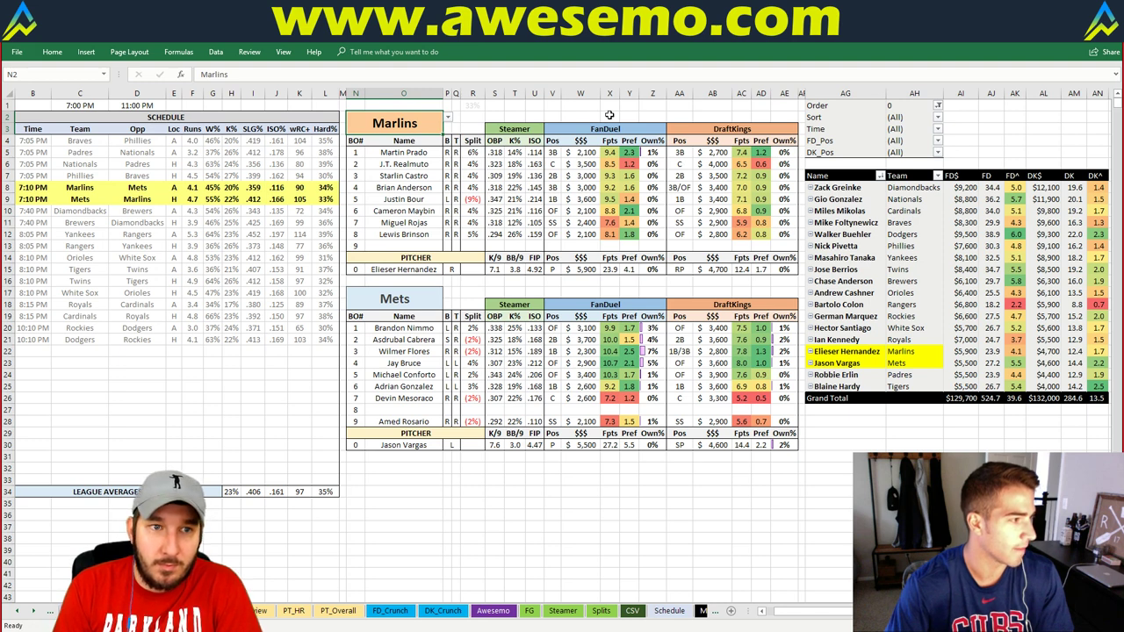
pyautogui.write('Diamondbacks')
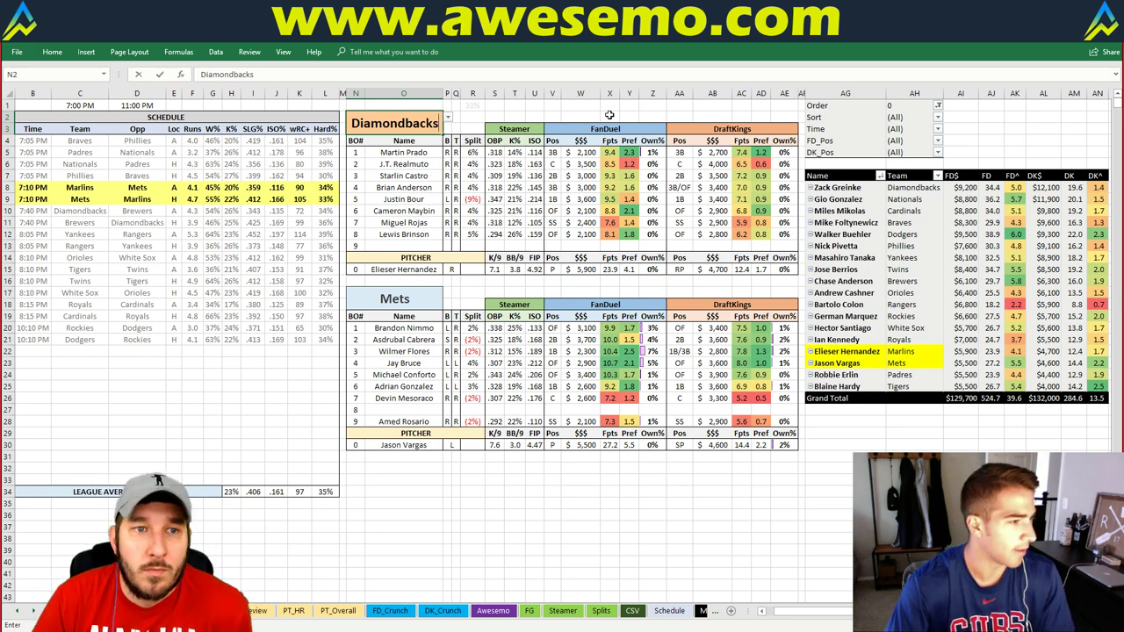
pyautogui.press('Return')
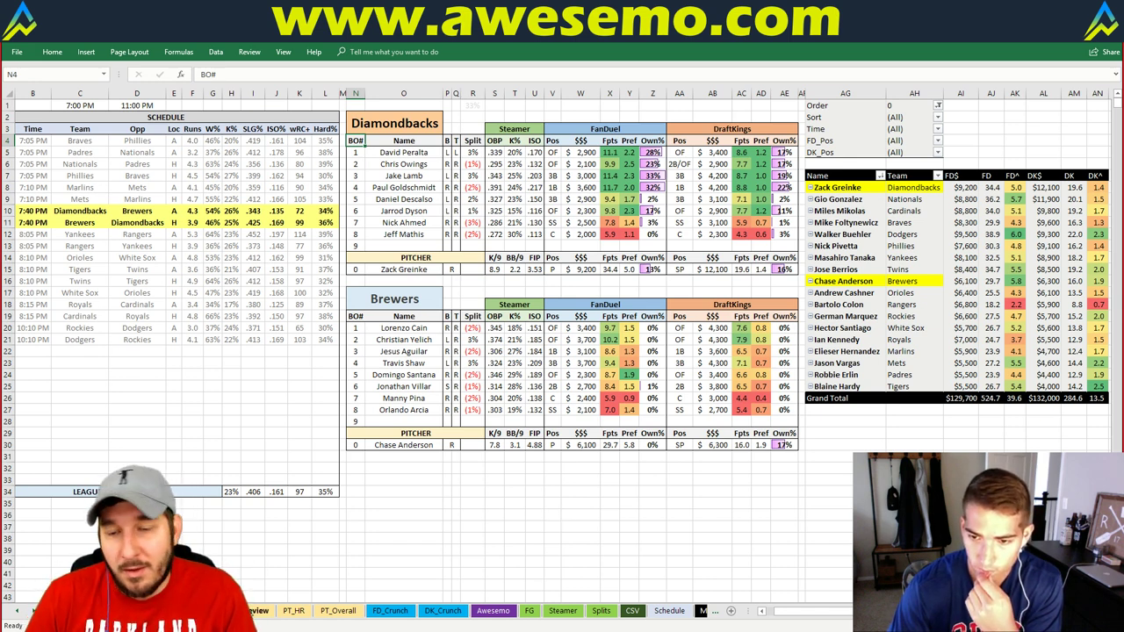
# Examine the stack ownership by team for FanDuel and DraftKings in the PT_Review sheet, then go back to the matchup sheet
pyautogui.click(247, 612)
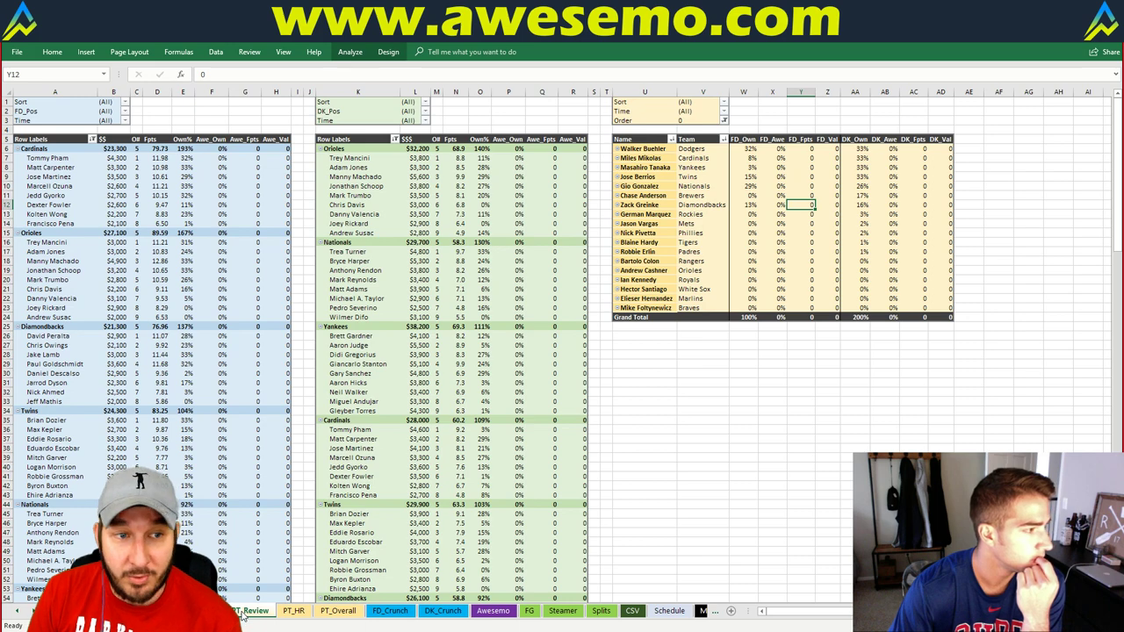
pyautogui.scroll(-3, 498, 481)
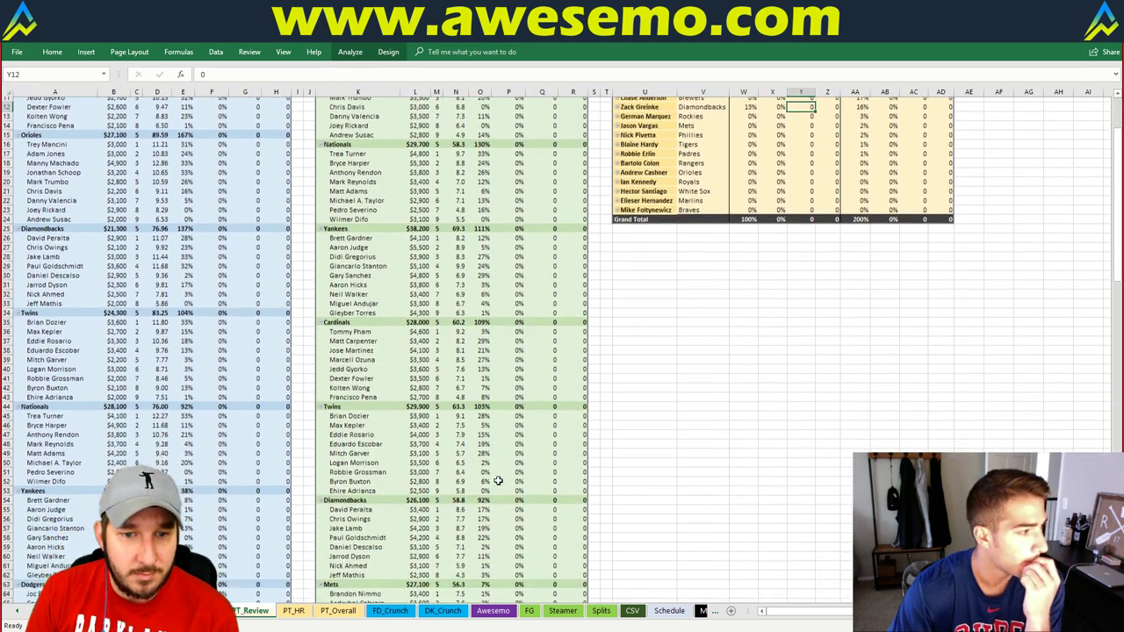
pyautogui.scroll(-2, 498, 480)
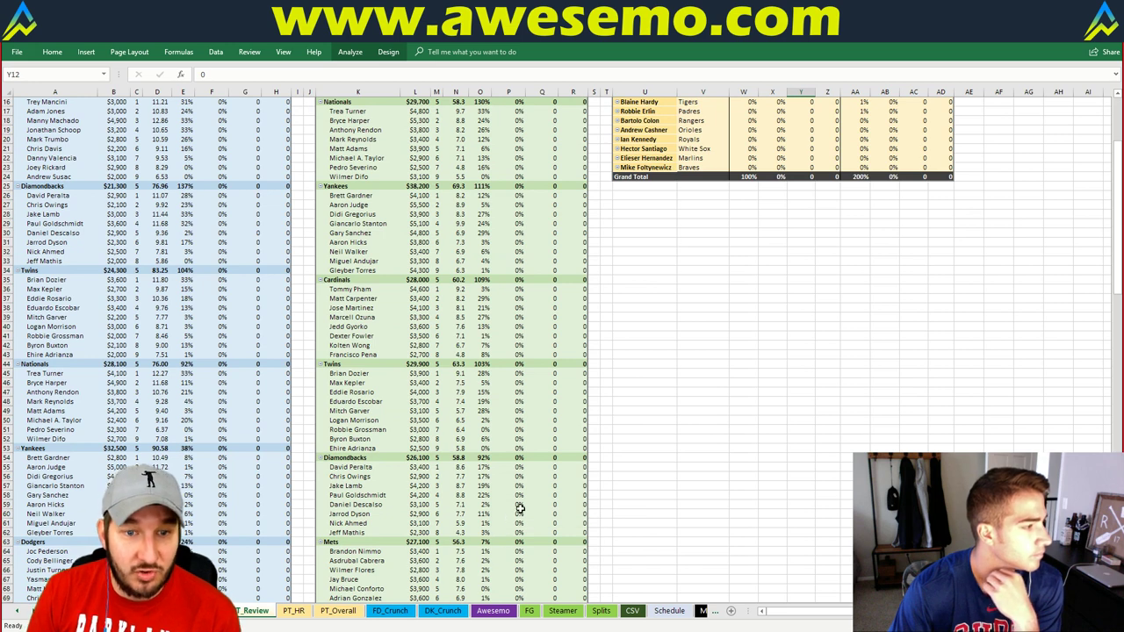
pyautogui.scroll(5, 439, 491)
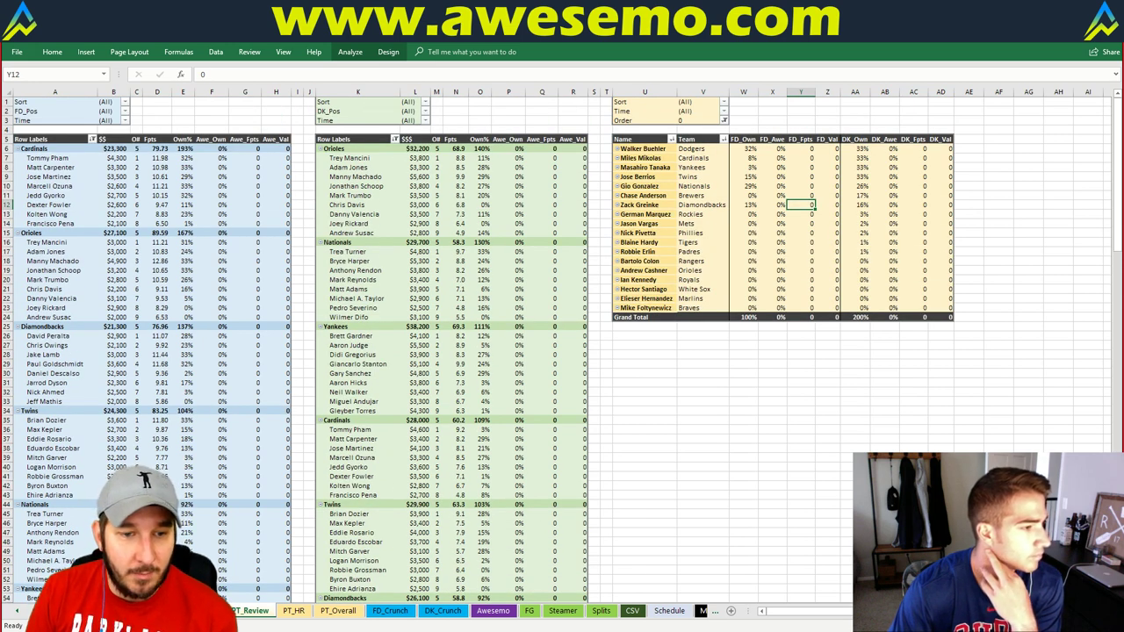
pyautogui.hotkey('ctrl', 'pageup')
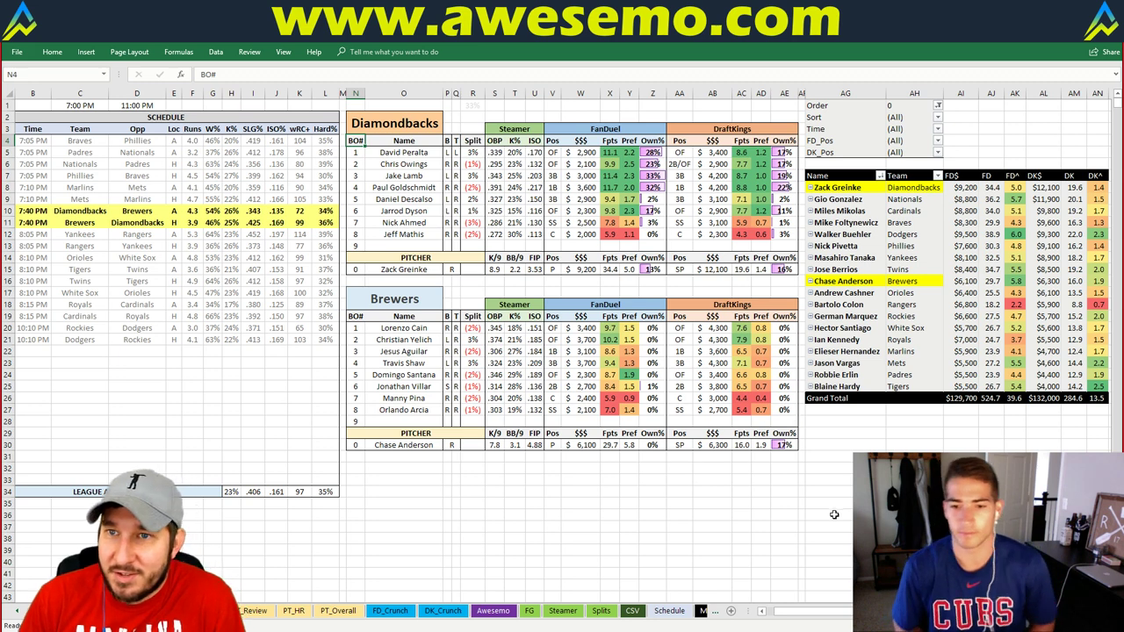
# Set the team of the upper lineup table to Yankees to load their matchup
pyautogui.click(397, 126)
pyautogui.write('Yan')
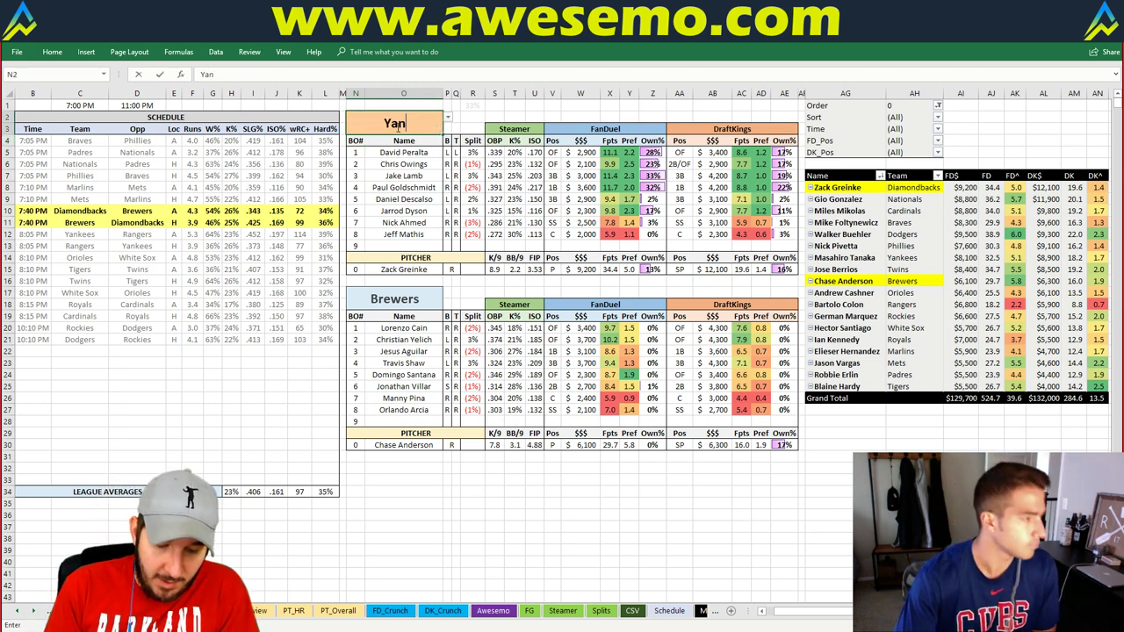
pyautogui.write('kees')
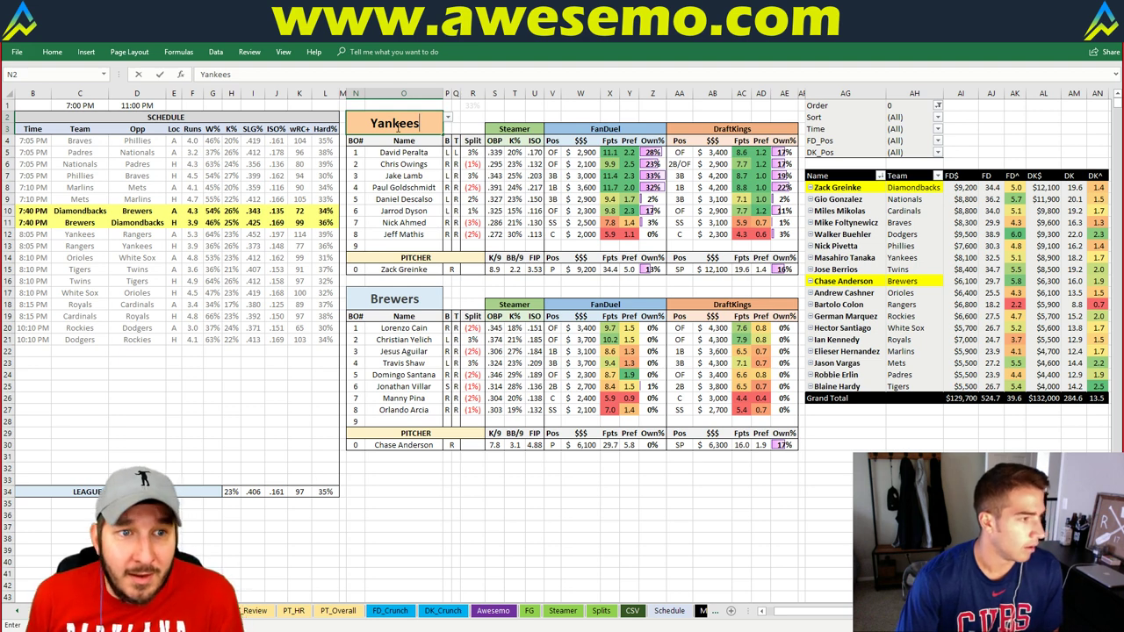
pyautogui.press('Return')
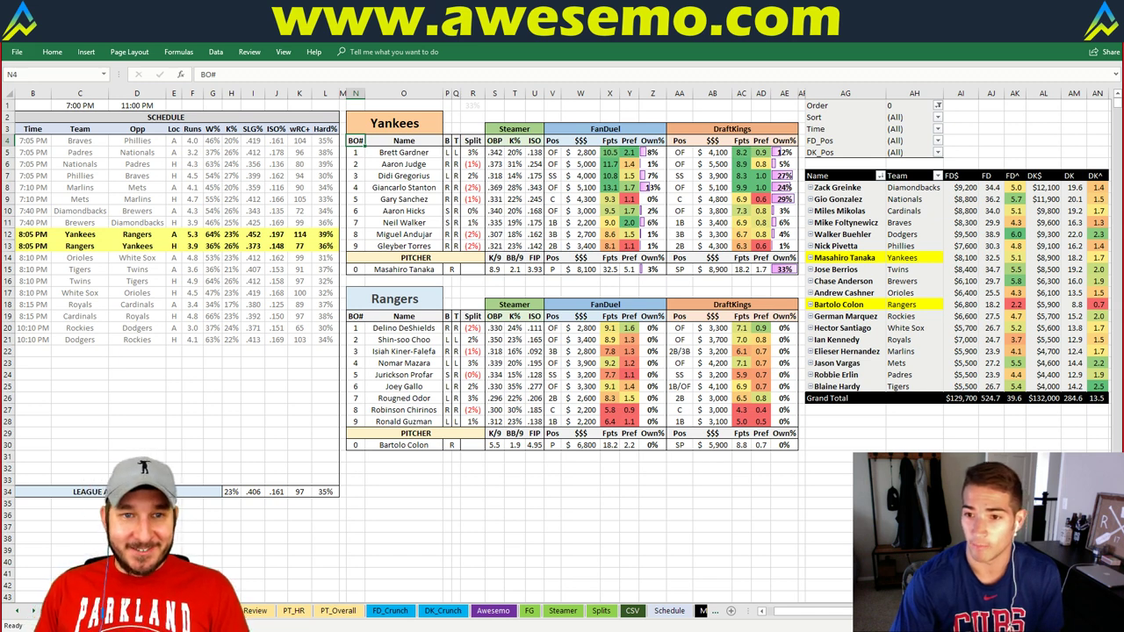
pyautogui.click(792, 526)
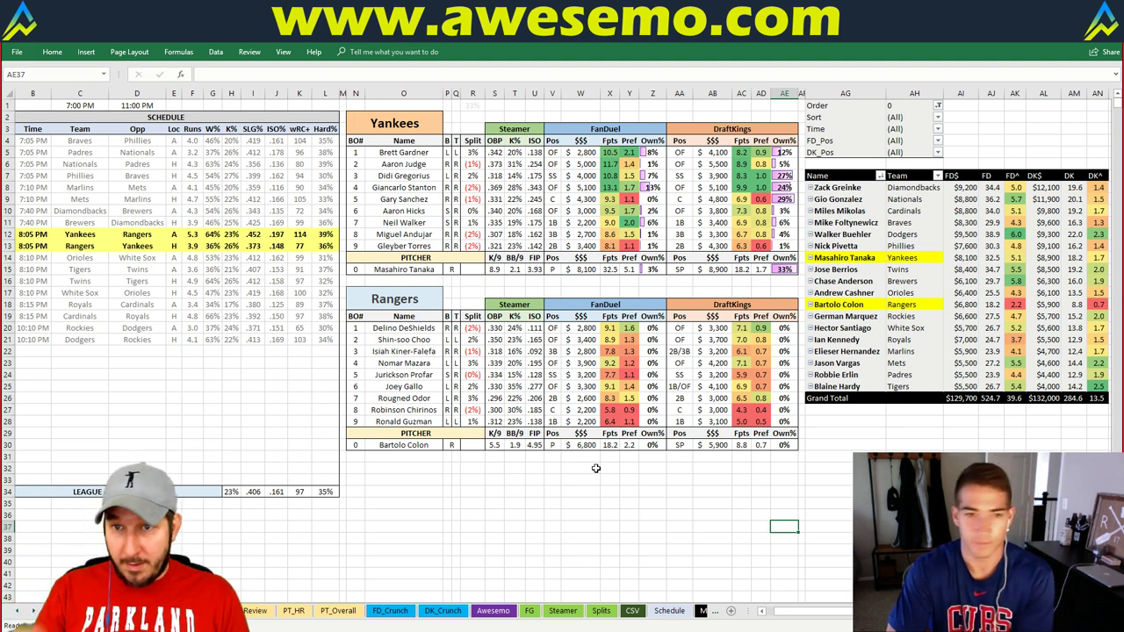
pyautogui.click(584, 291)
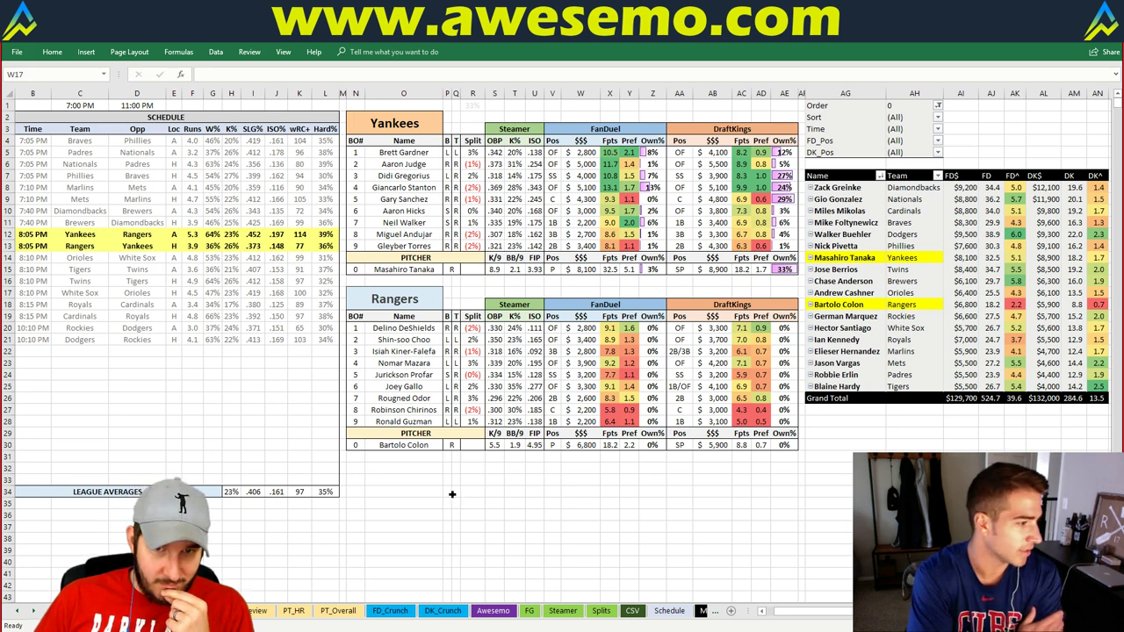
pyautogui.click(473, 468)
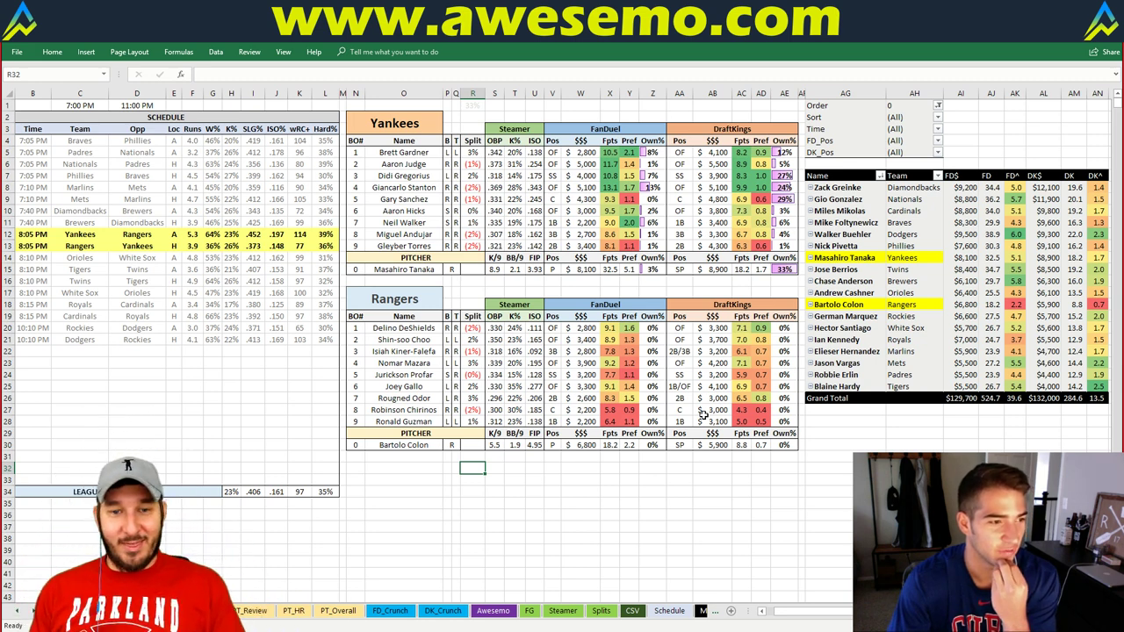
pyautogui.click(518, 469)
pyautogui.click(497, 467)
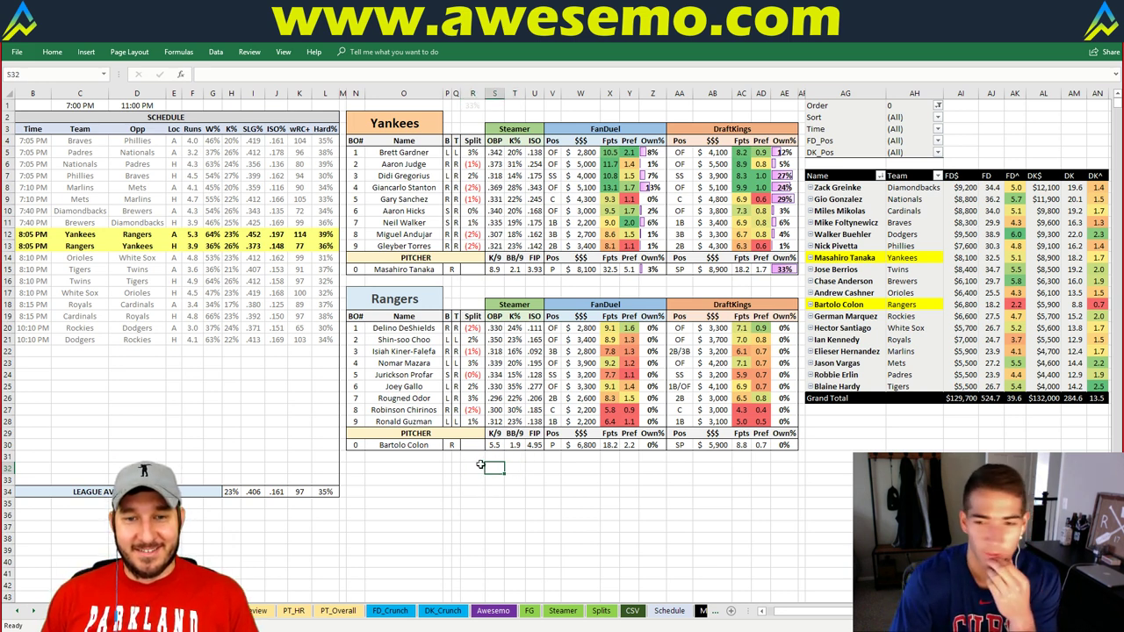
pyautogui.click(467, 468)
pyautogui.click(470, 454)
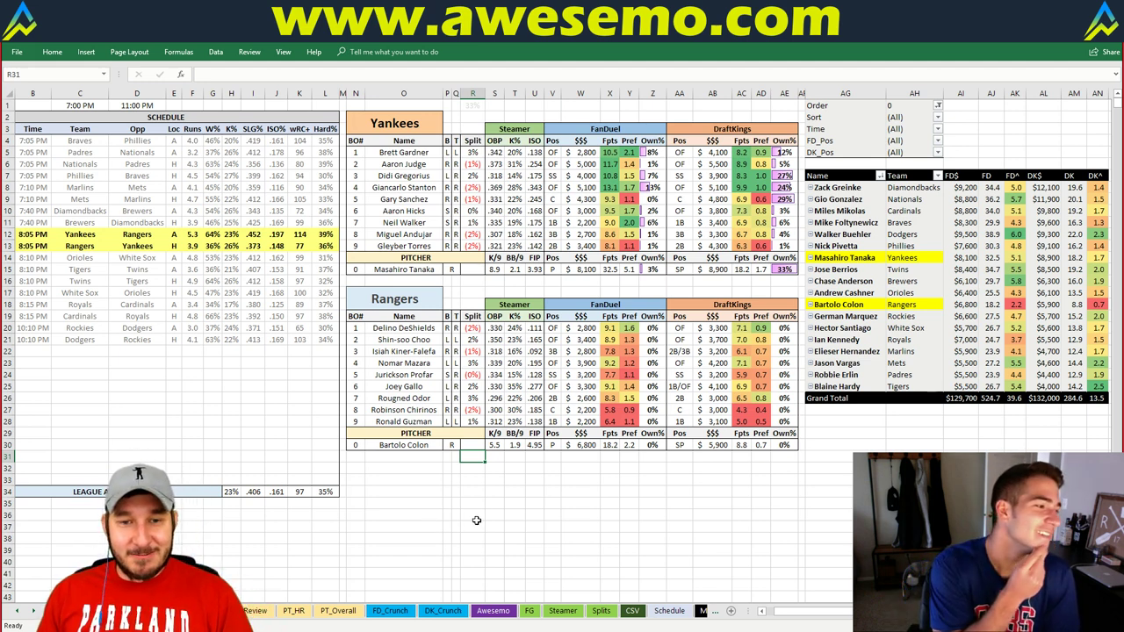
pyautogui.click(491, 479)
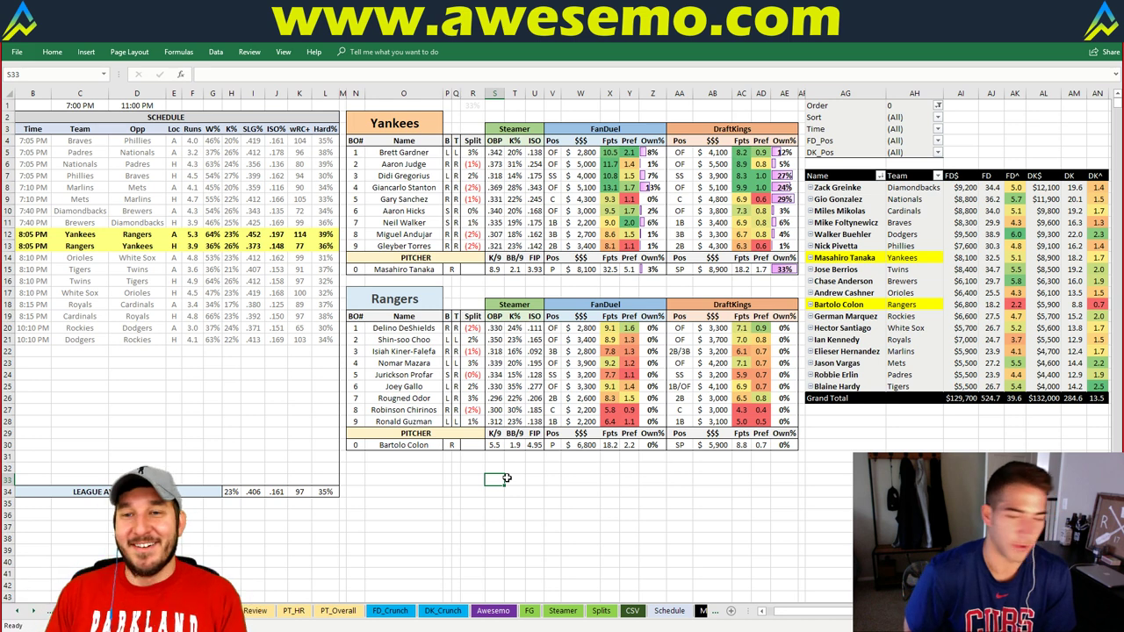
pyautogui.click(417, 134)
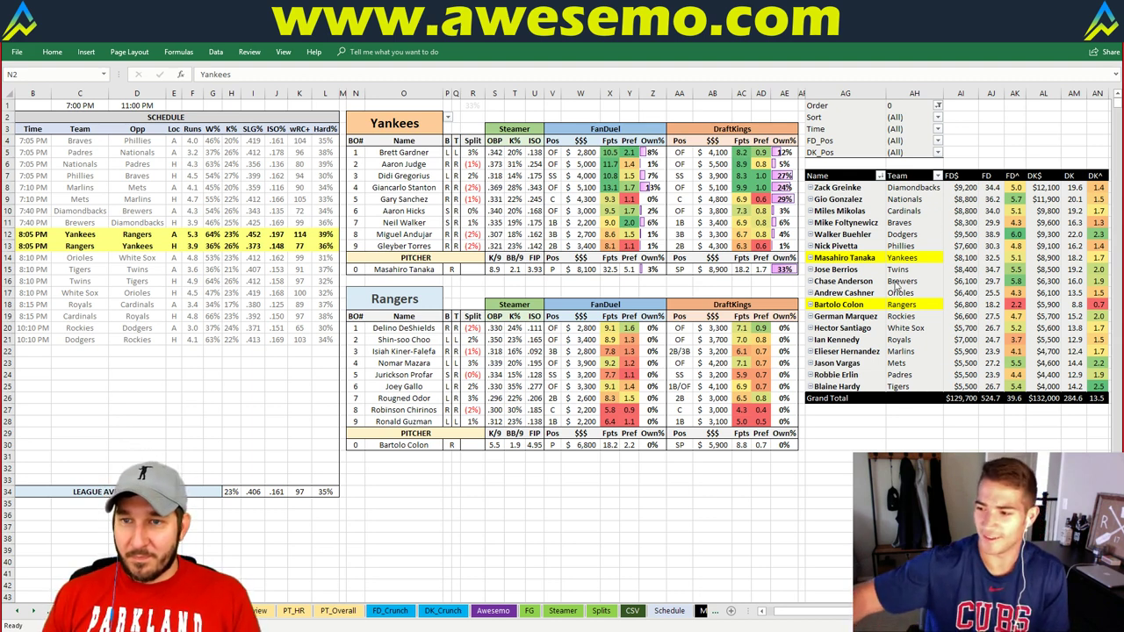
pyautogui.click(912, 433)
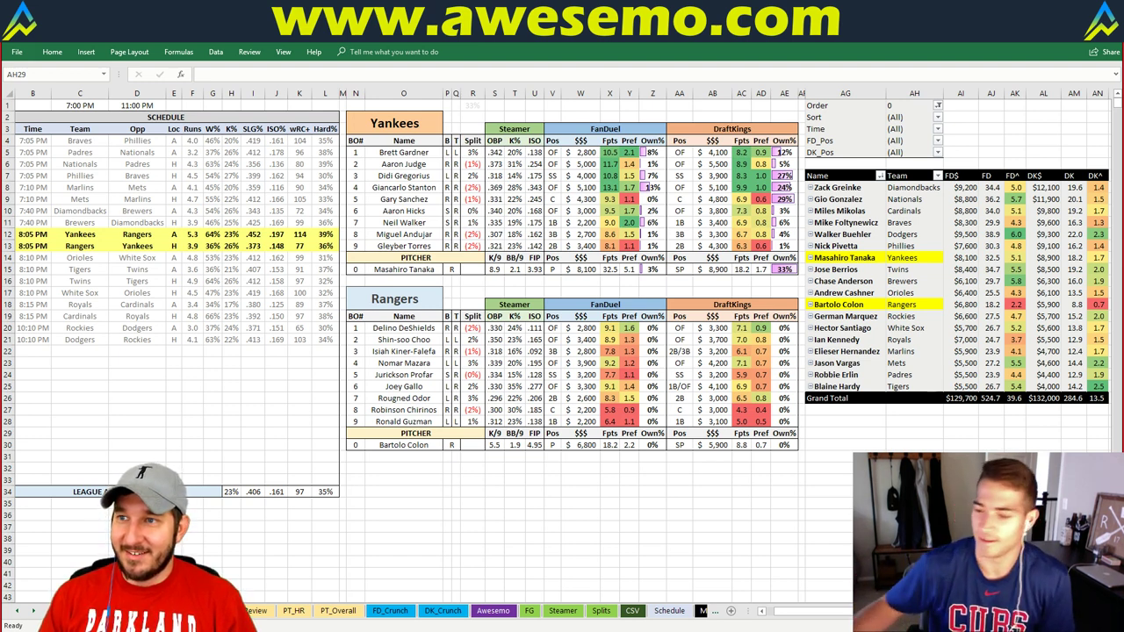
# Set the team of the upper lineup table to Orioles to load their matchup
pyautogui.click(407, 125)
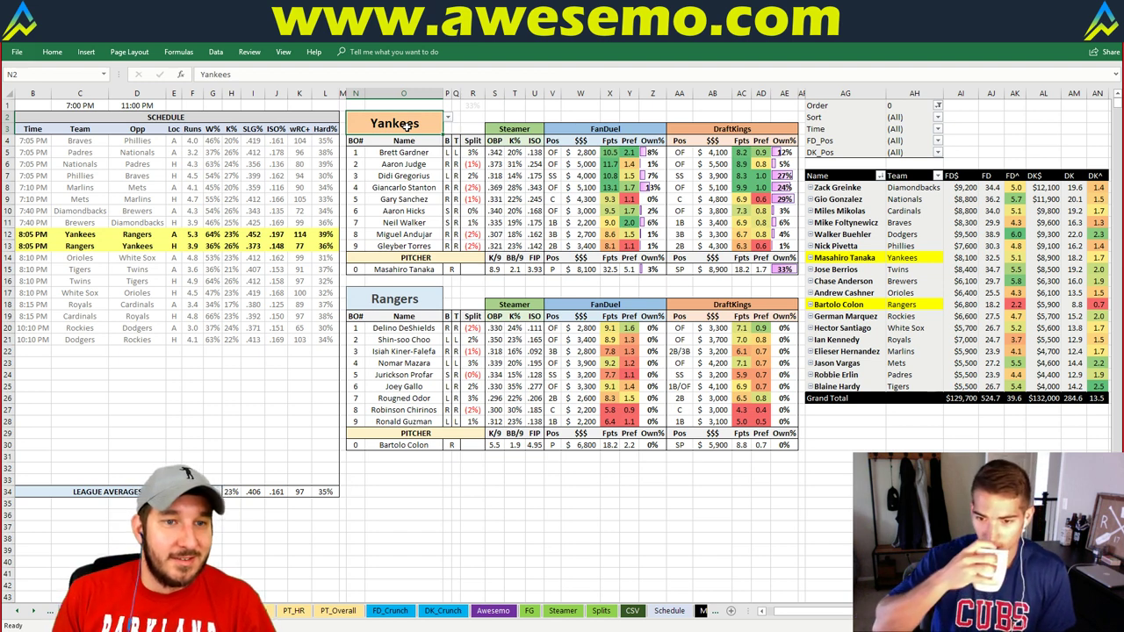
pyautogui.write('Orio')
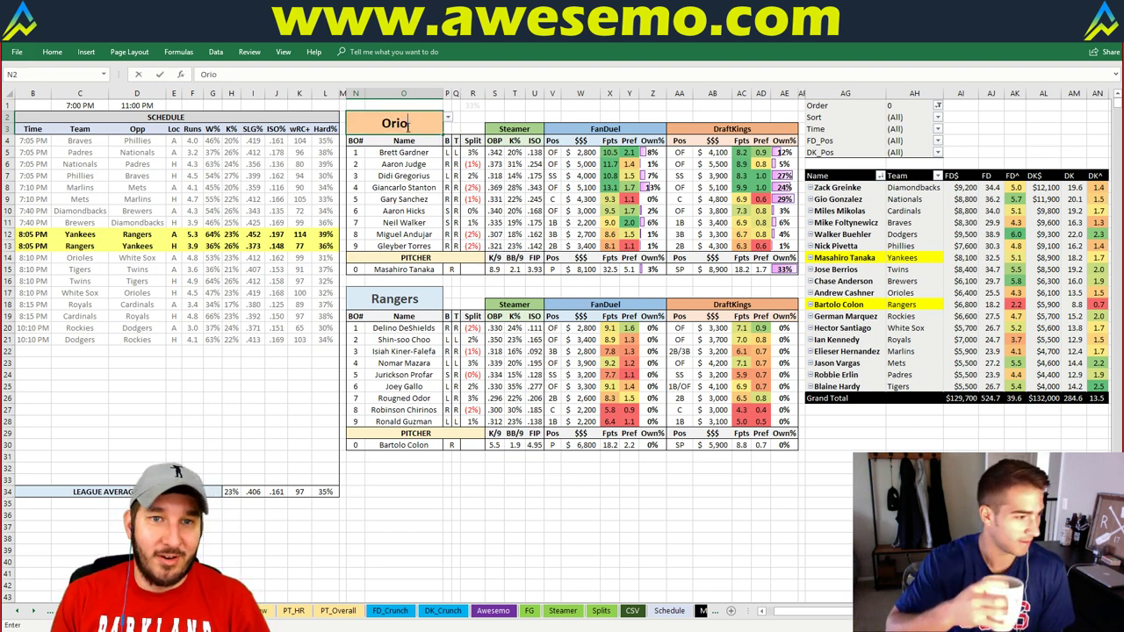
pyautogui.write('les')
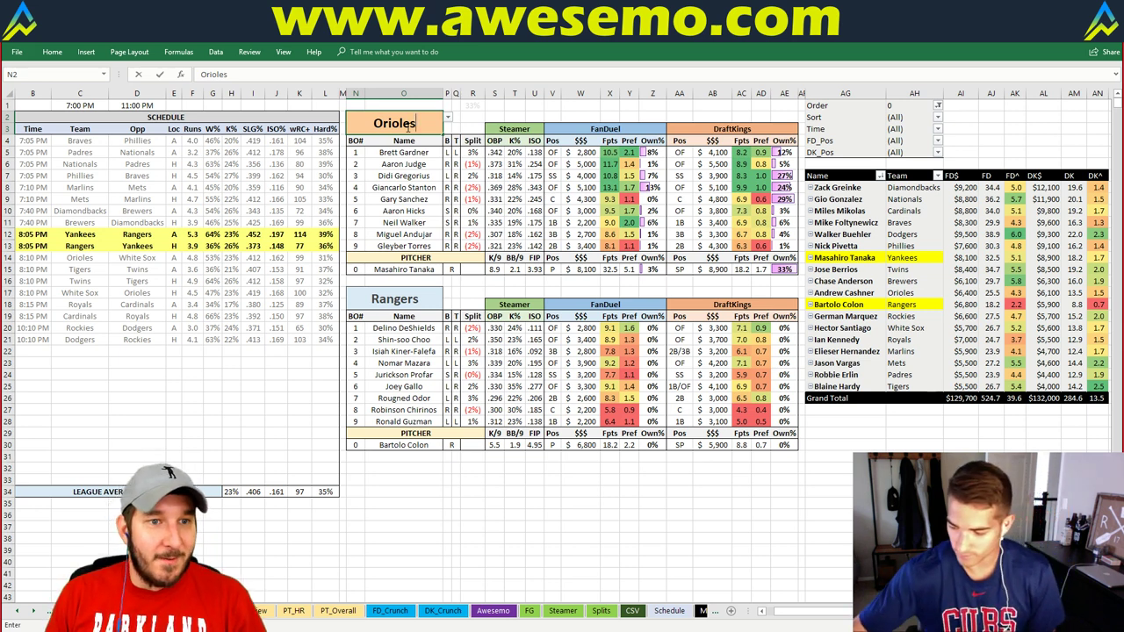
pyautogui.press('Return')
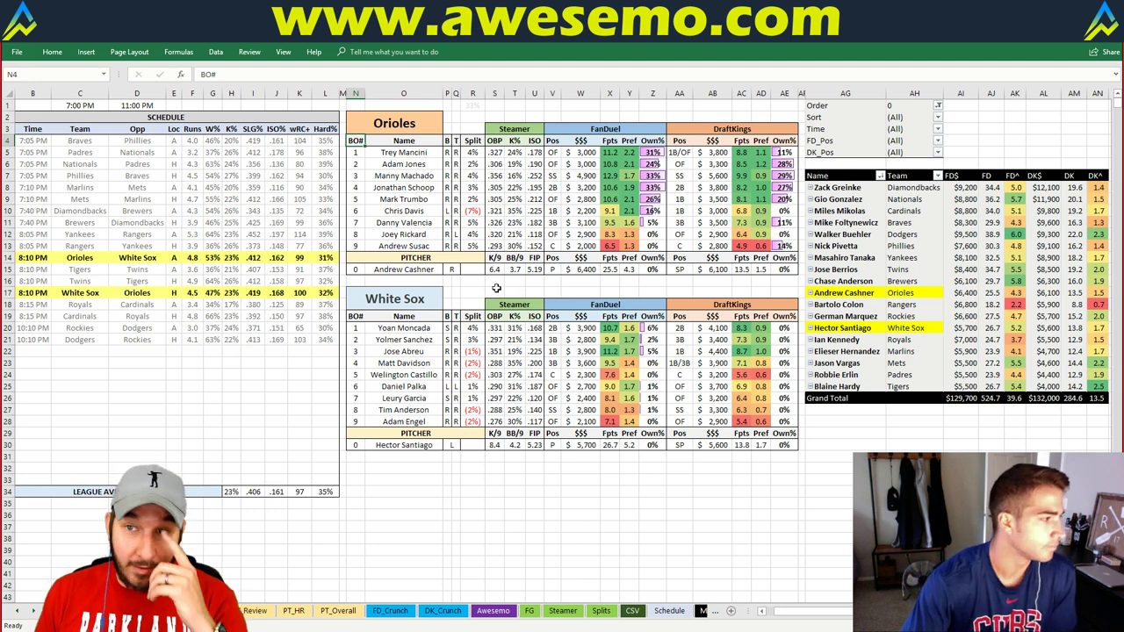
# Examine the Orioles' stack ownership for FanDuel and DraftKings in the PT_Review sheet, and return to the matchup sheet
pyautogui.click(255, 612)
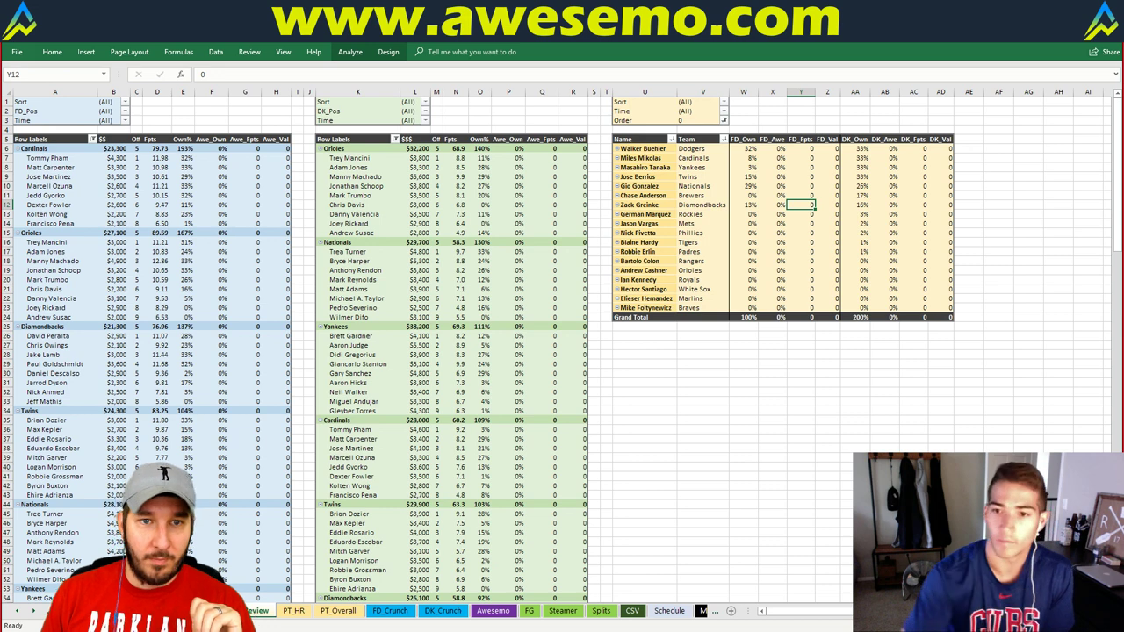
pyautogui.hotkey('ctrl', 'pageup')
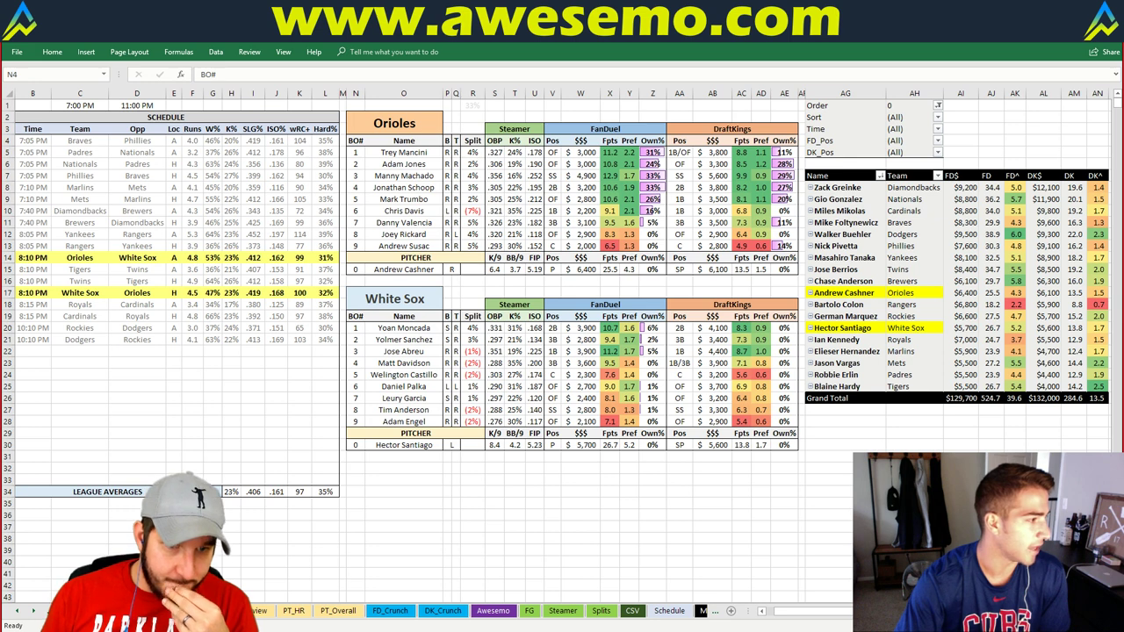
pyautogui.click(565, 467)
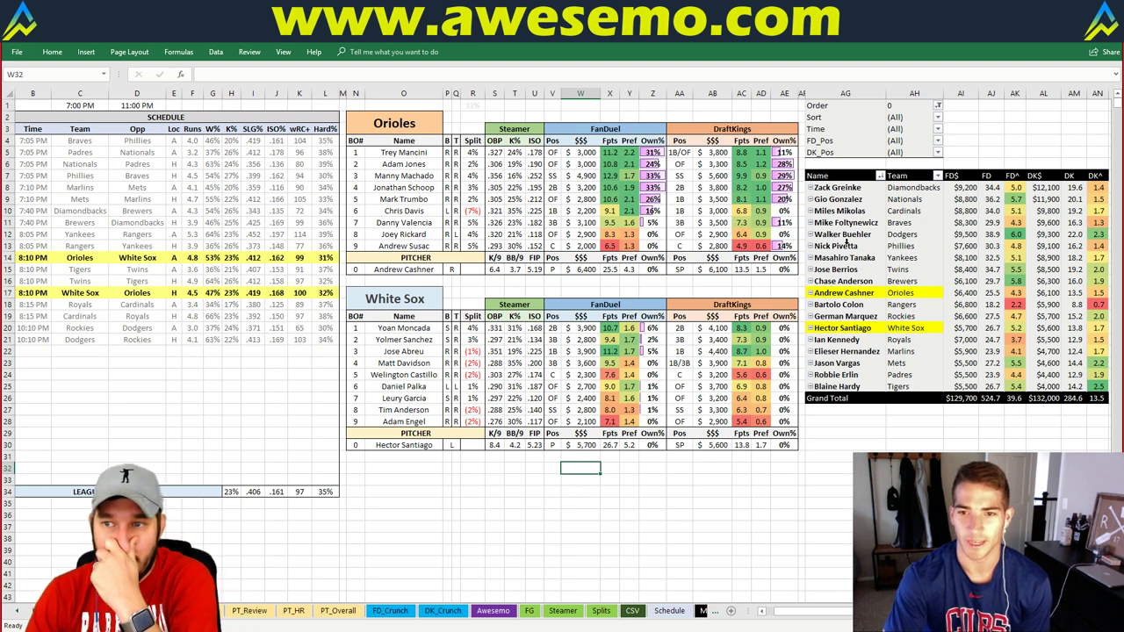
pyautogui.click(655, 291)
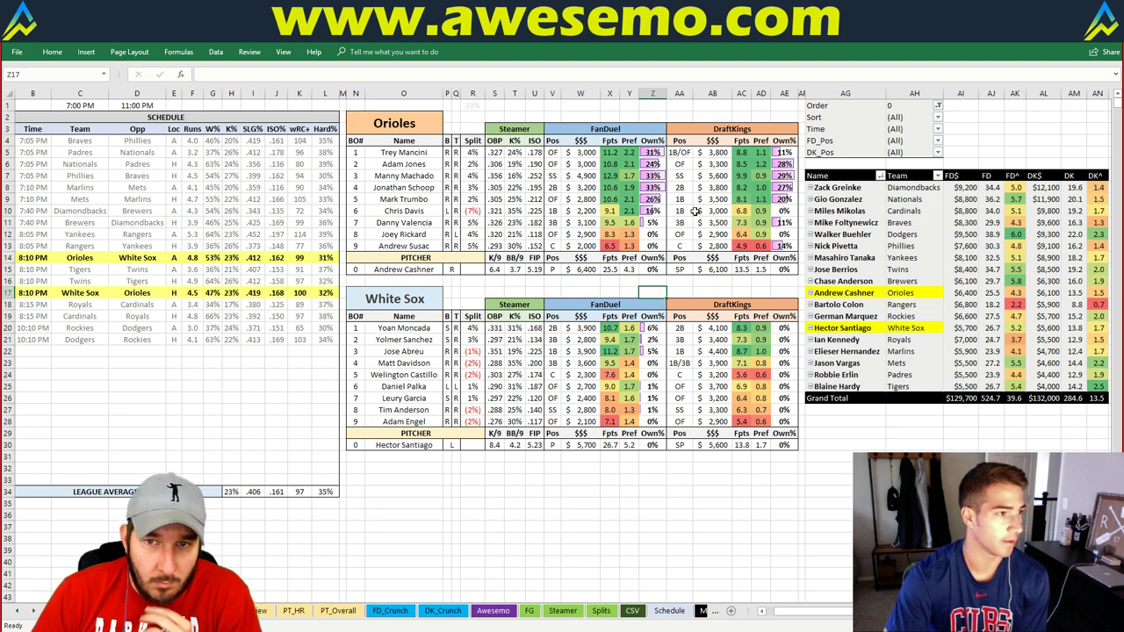
# Set the team of the upper lineup table to Tigers to load their matchup
pyautogui.click(400, 123)
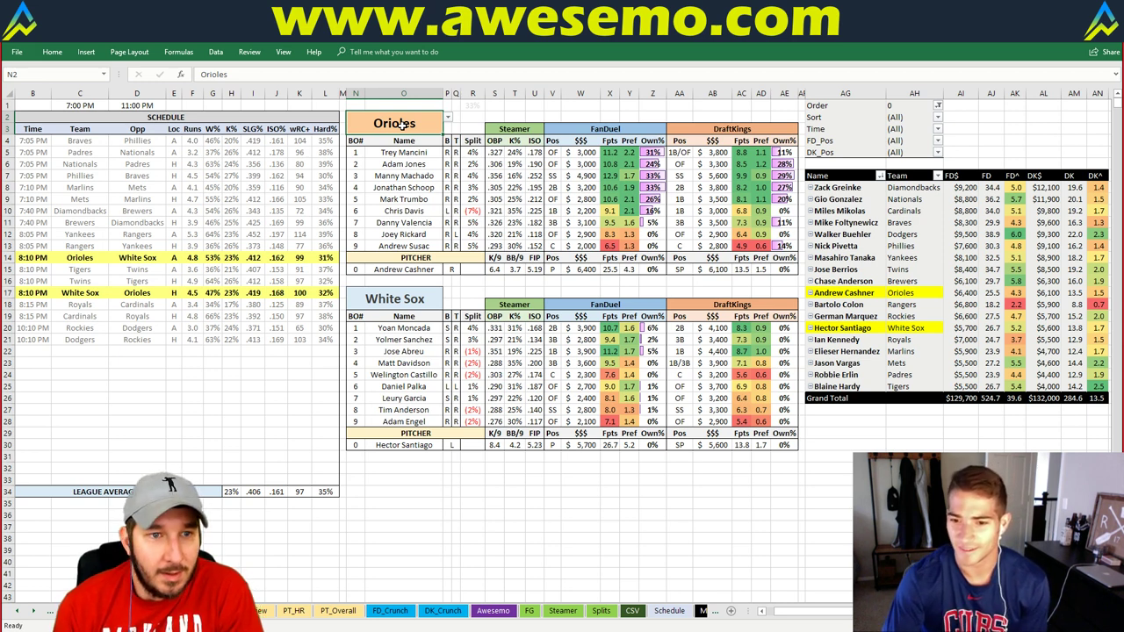
pyautogui.write('Tige')
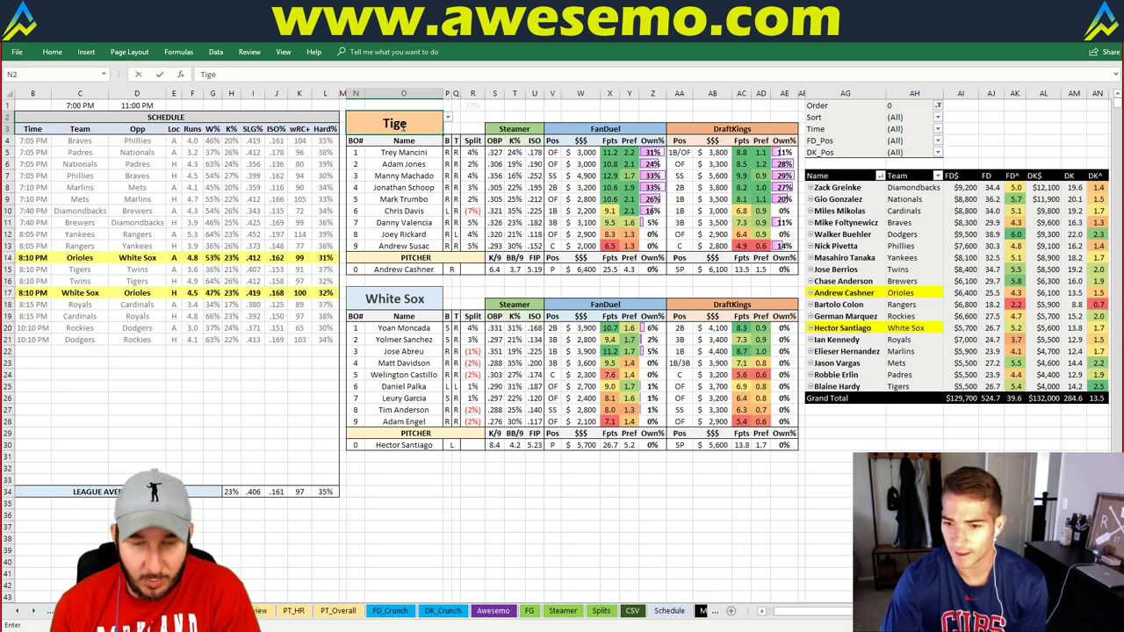
pyautogui.write('rs')
pyautogui.press('Return')
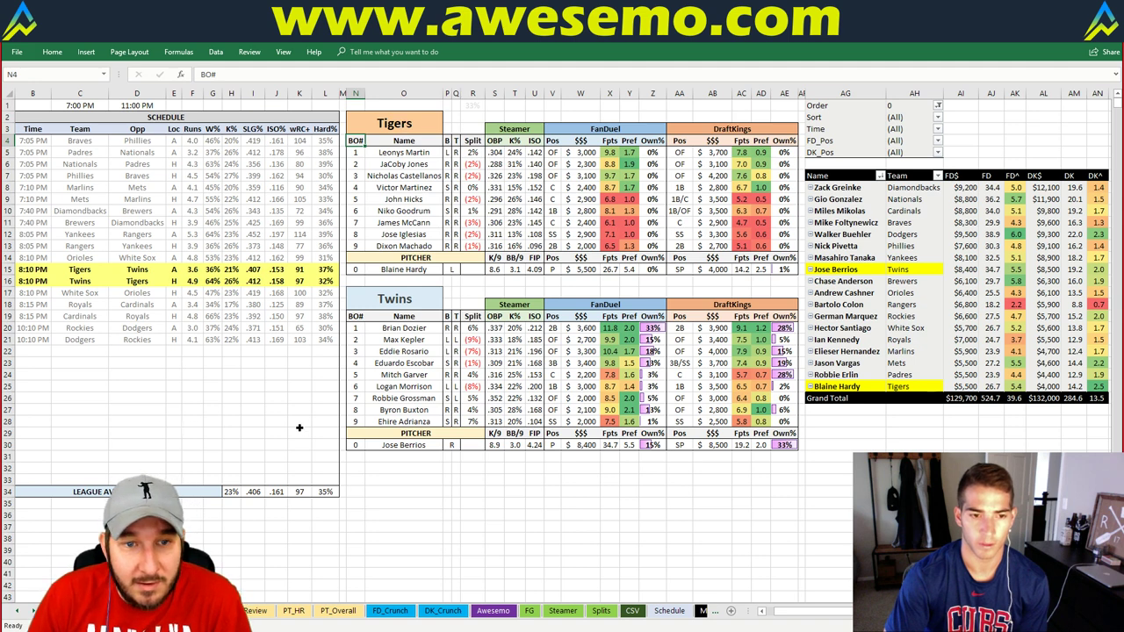
pyautogui.click(295, 387)
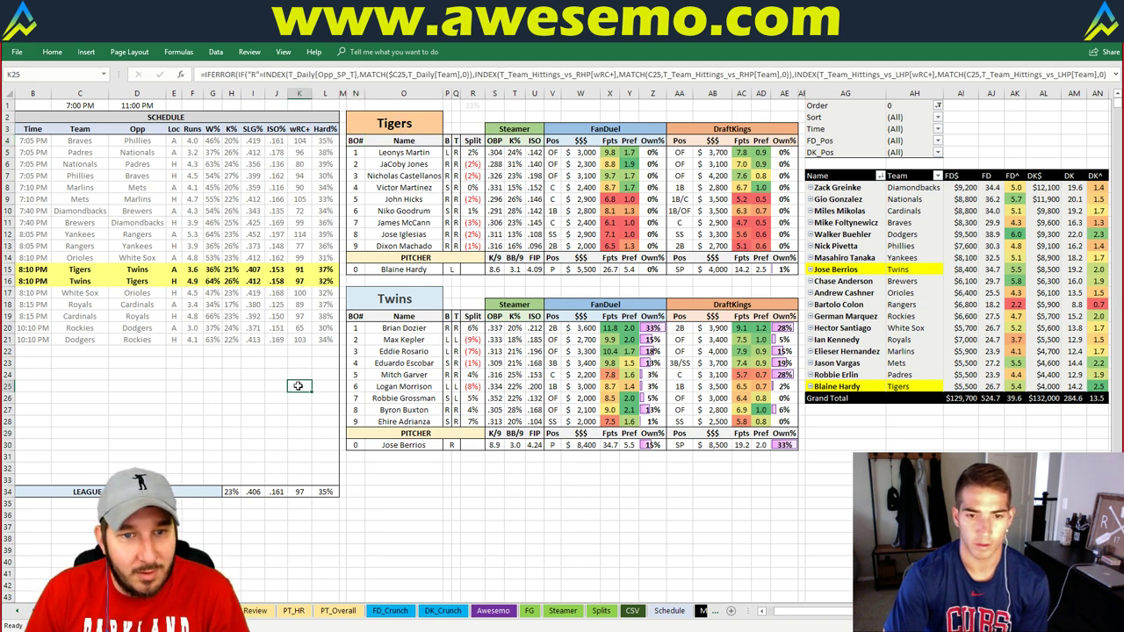
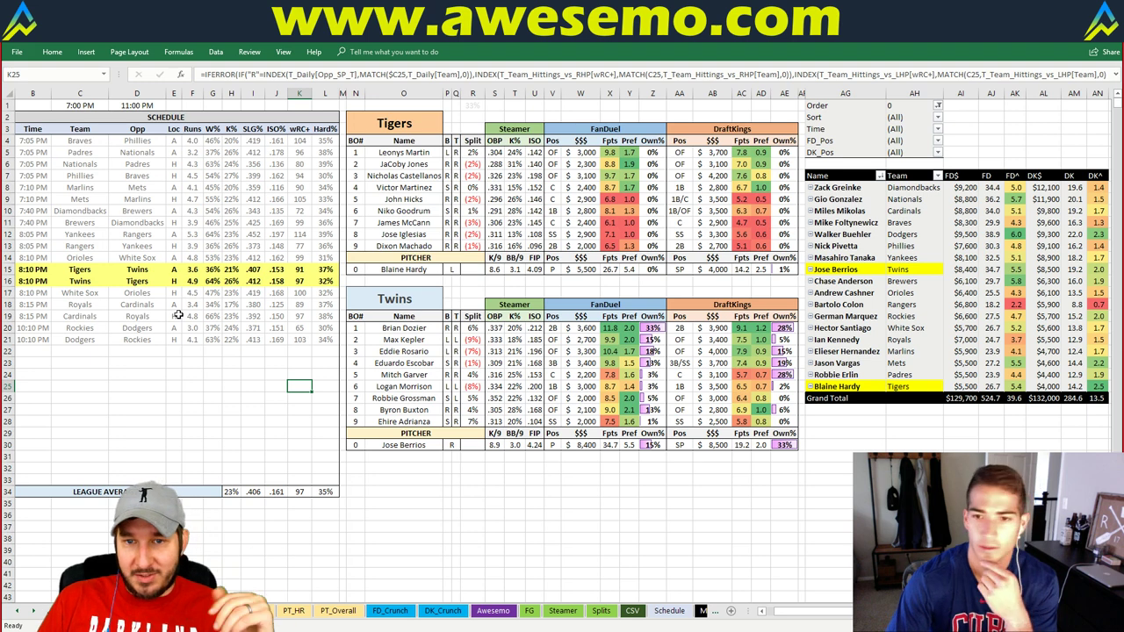
# Compare the Twins' stack ownership with other teams in the PT_Review sheet, and return to the Tigers and Twins matchup
pyautogui.hotkey('ctrl', 'pageup')
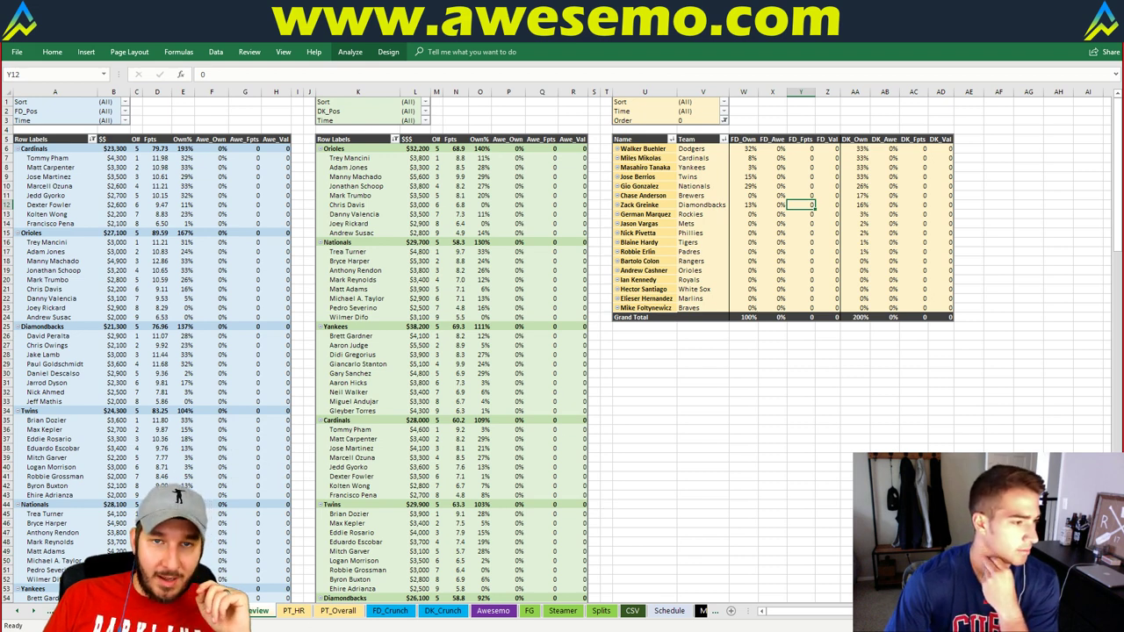
pyautogui.hotkey('ctrl', 'pagedown')
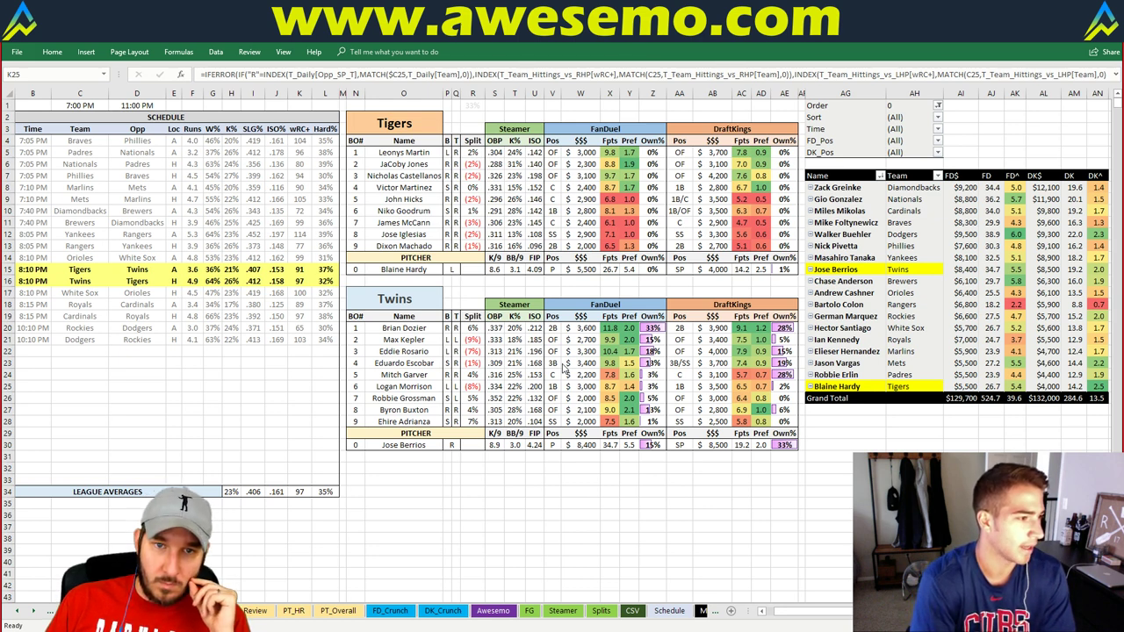
pyautogui.click(457, 293)
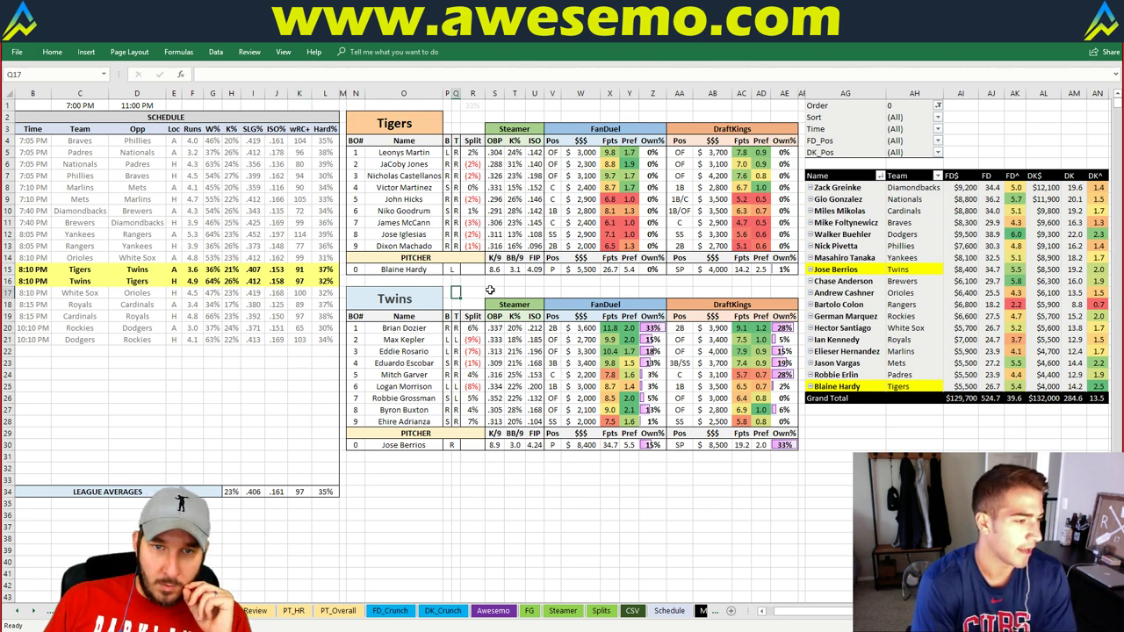
pyautogui.moveTo(491, 291); pyautogui.dragTo(463, 293)
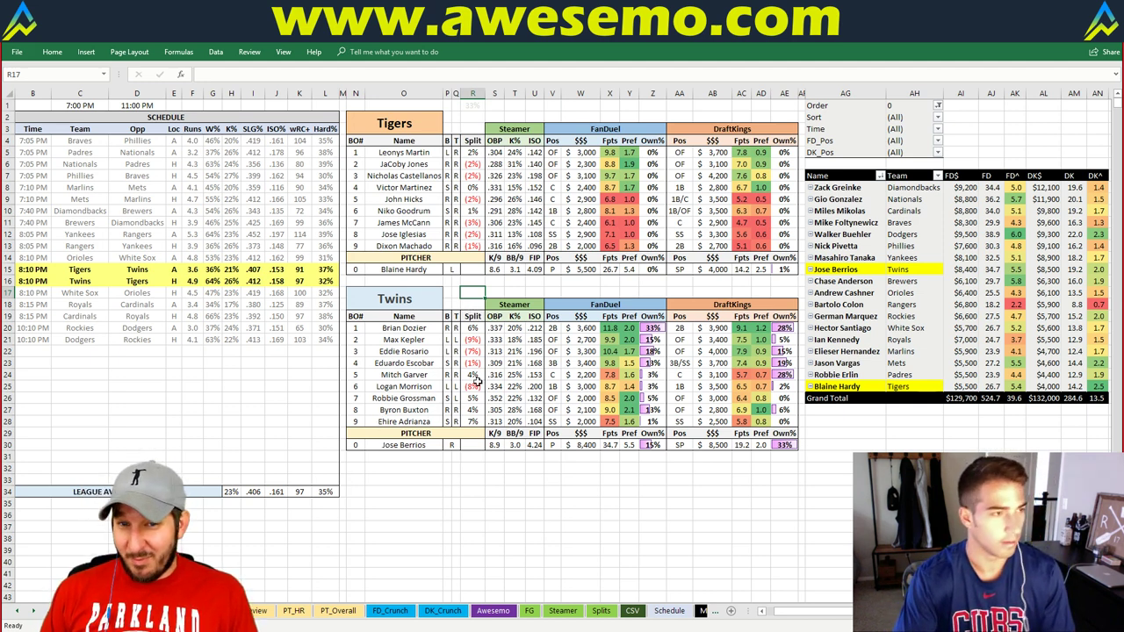
pyautogui.click(493, 292)
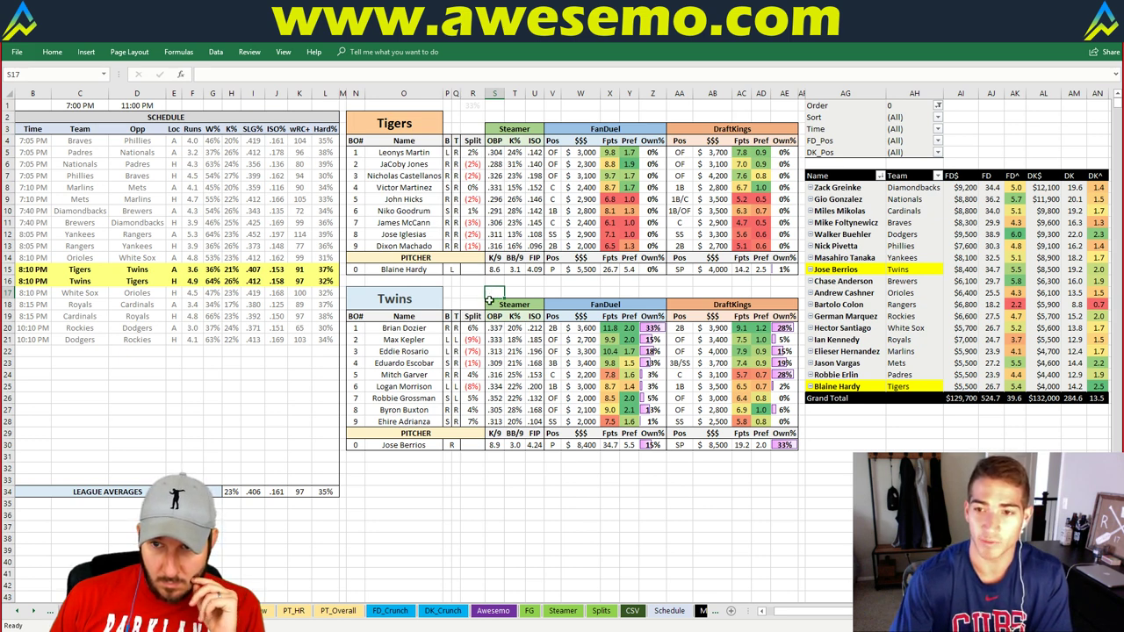
# In the Schedule sheet, set Away_IP to 5.7 for the 05/21/18 Detroit Tigers at Minnesota Twins game, and return to the matchup sheet
pyautogui.click(670, 613)
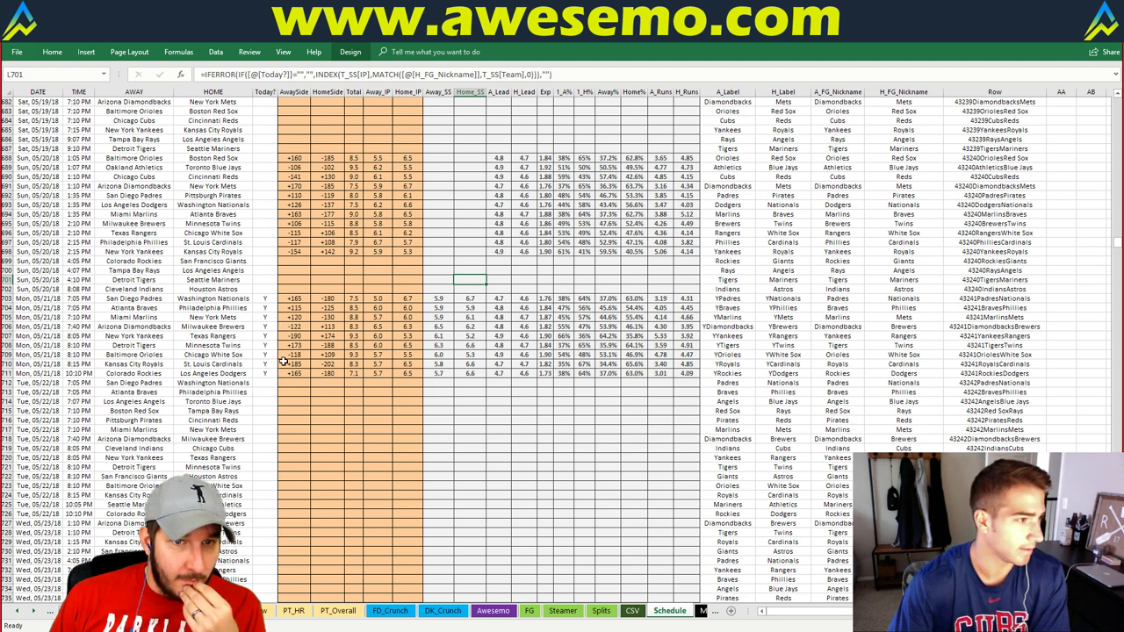
pyautogui.click(386, 346)
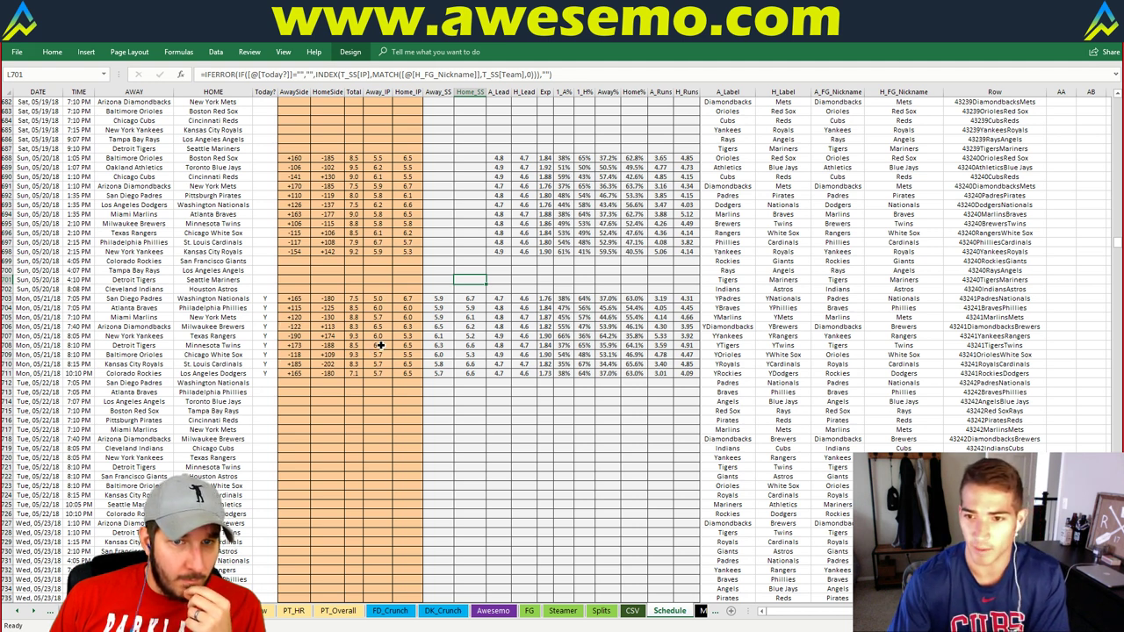
pyautogui.write('5.7')
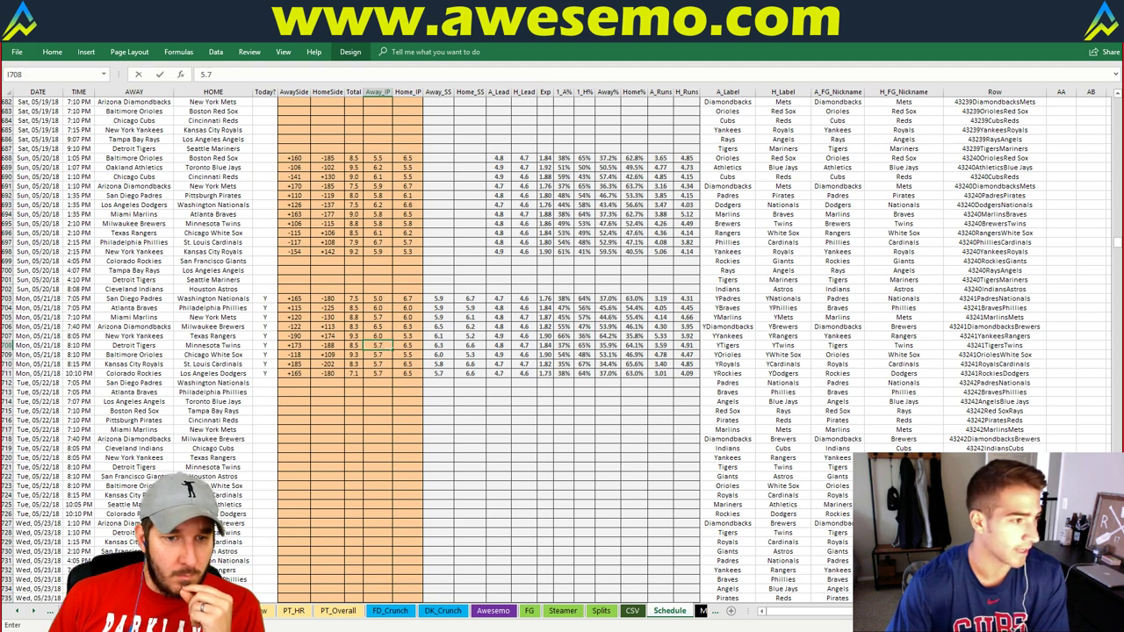
pyautogui.hotkey('ctrl', 'Return')
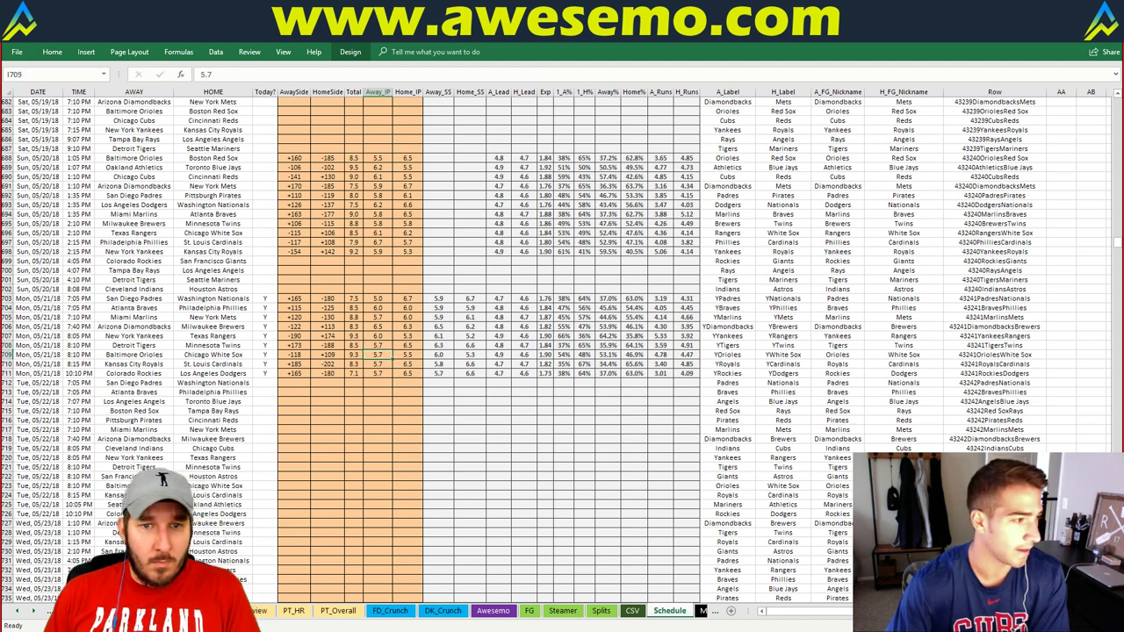
pyautogui.hotkey('ctrl', 'pagedown')
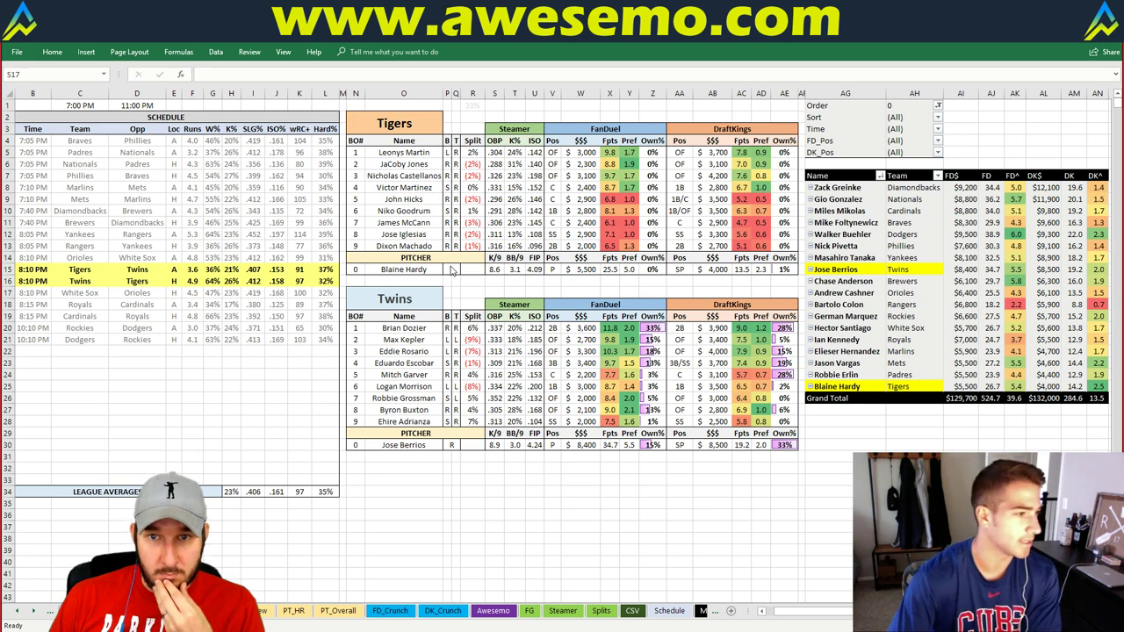
# Set the team of the upper lineup table to Royals to load their matchup
pyautogui.click(404, 123)
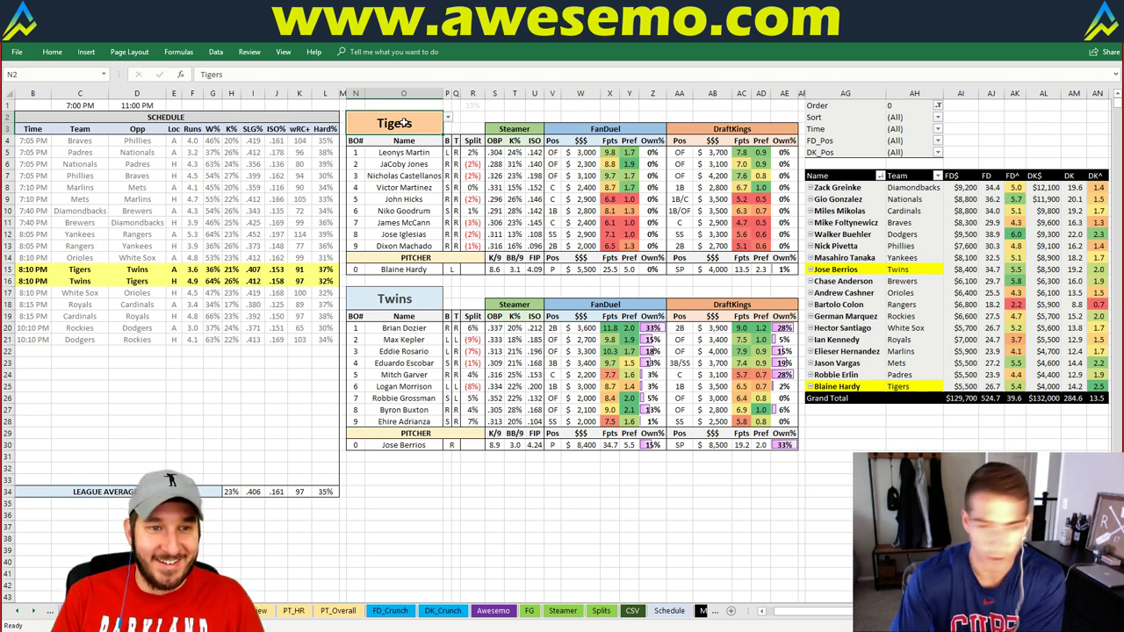
pyautogui.write('Royals')
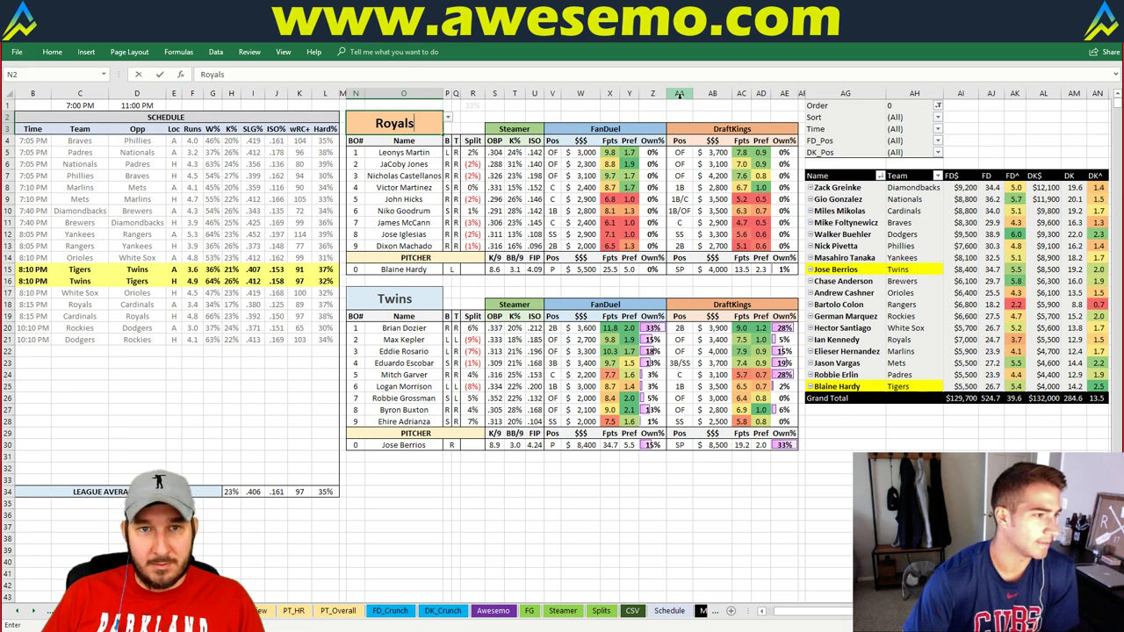
pyautogui.press('Return')
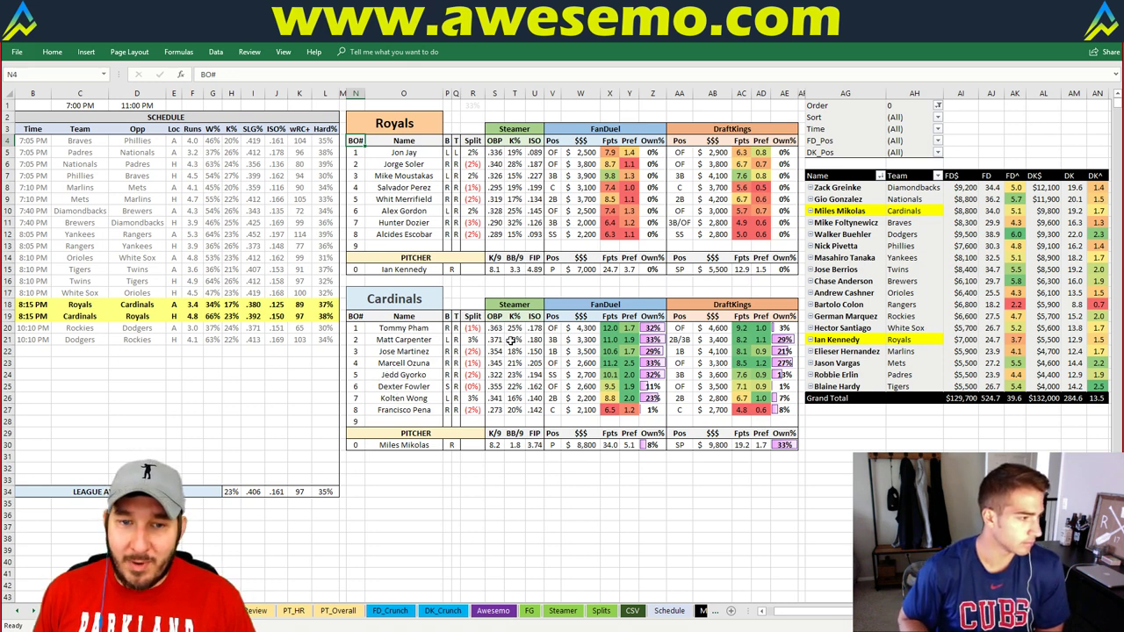
pyautogui.click(474, 305)
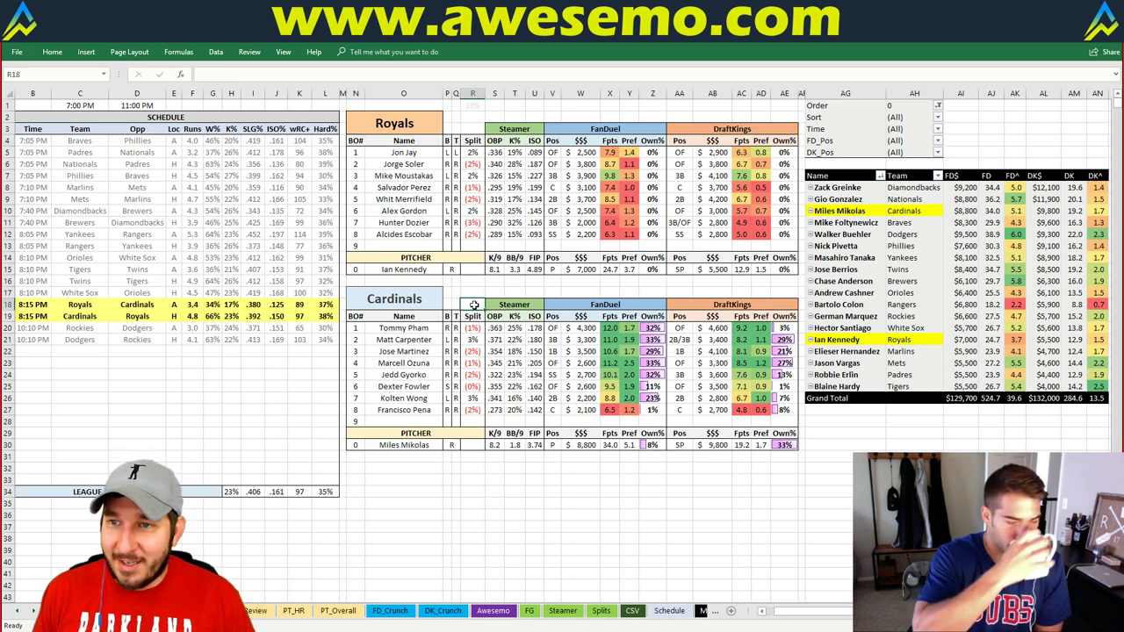
# Review the FanDuel and DraftKings stack ownership of all teams in the PT_Review sheet, and return to the Royals and Cardinals matchup
pyautogui.click(916, 430)
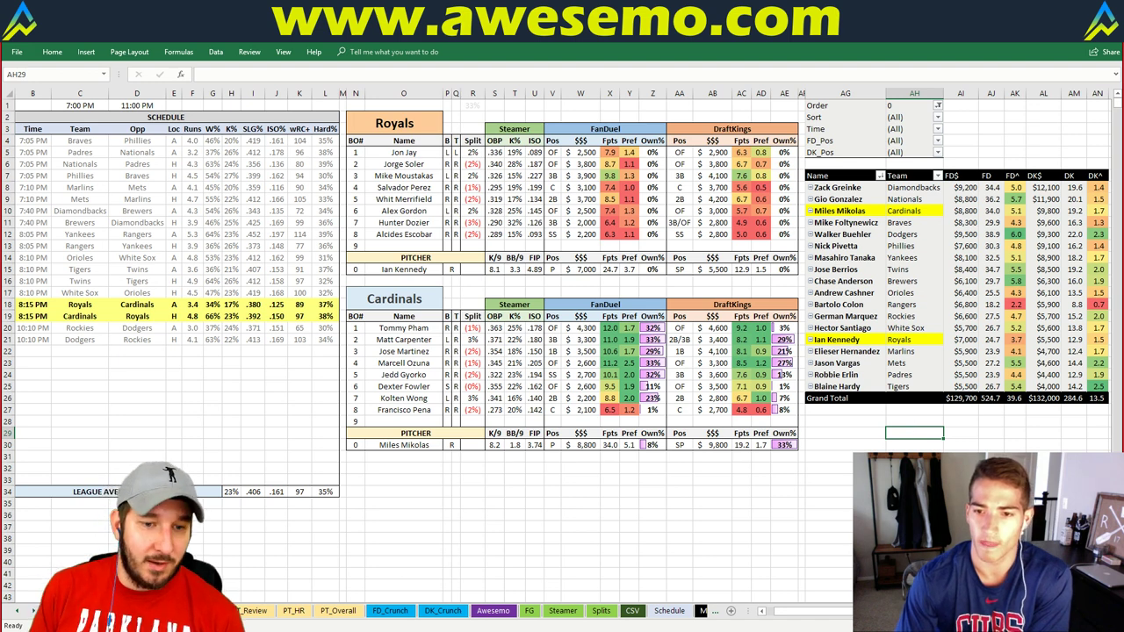
pyautogui.click(262, 611)
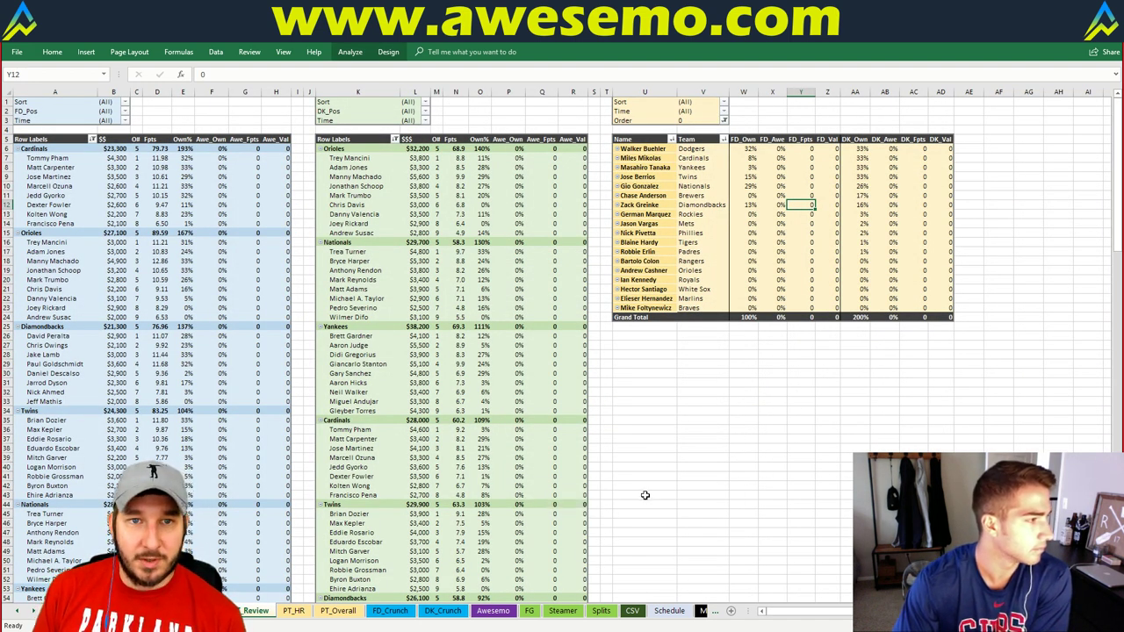
pyautogui.scroll(-20, 644, 495)
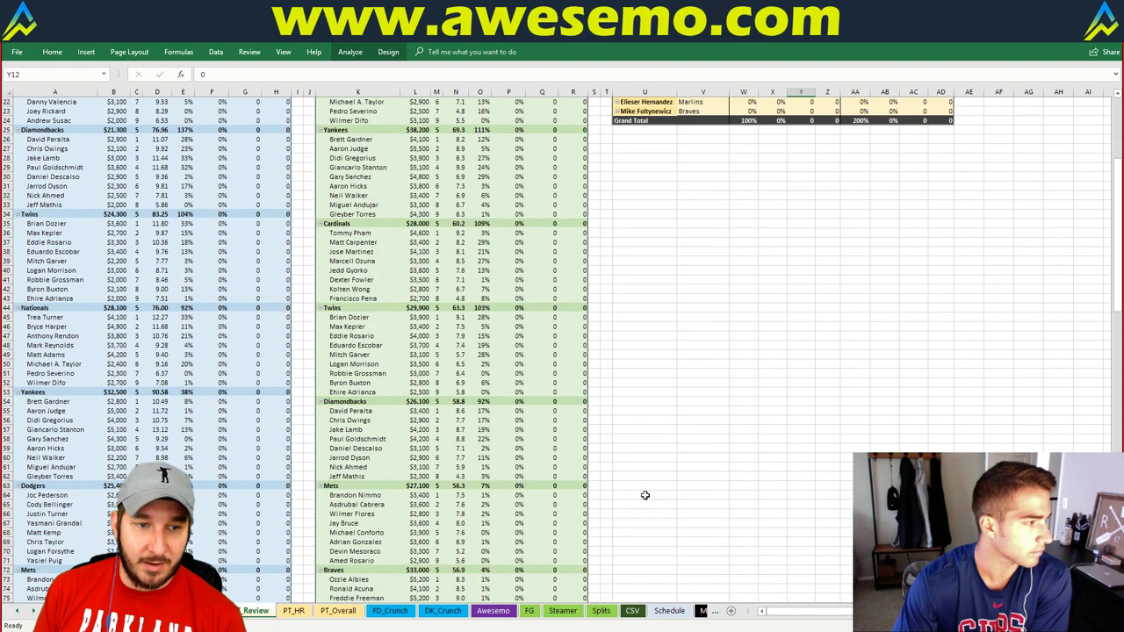
pyautogui.scroll(-20, 645, 495)
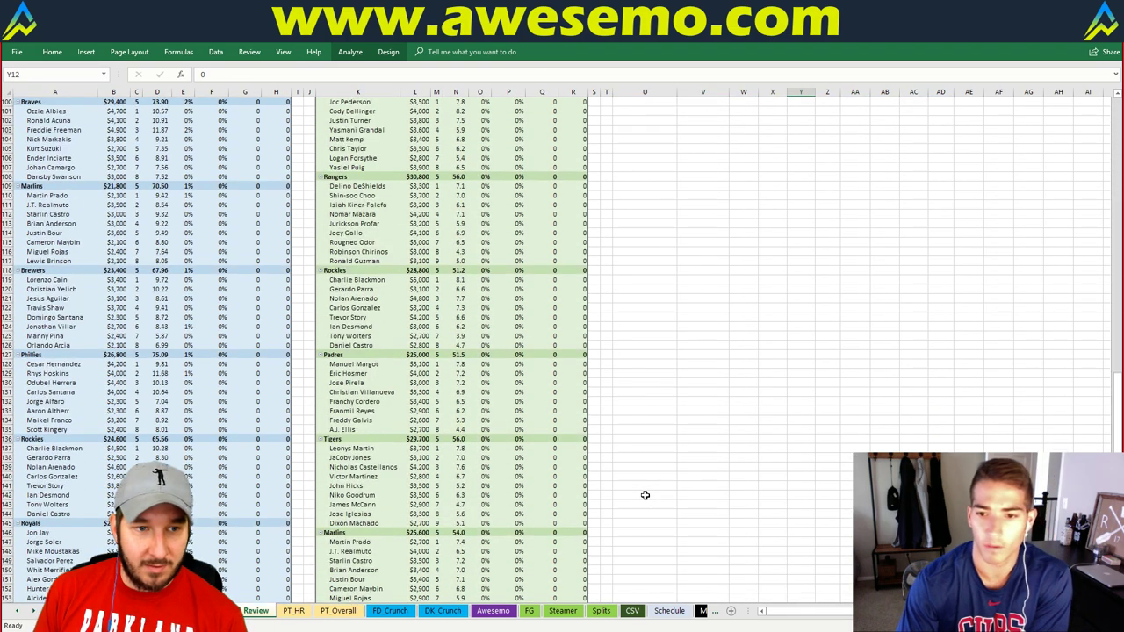
pyautogui.scroll(20, 645, 496)
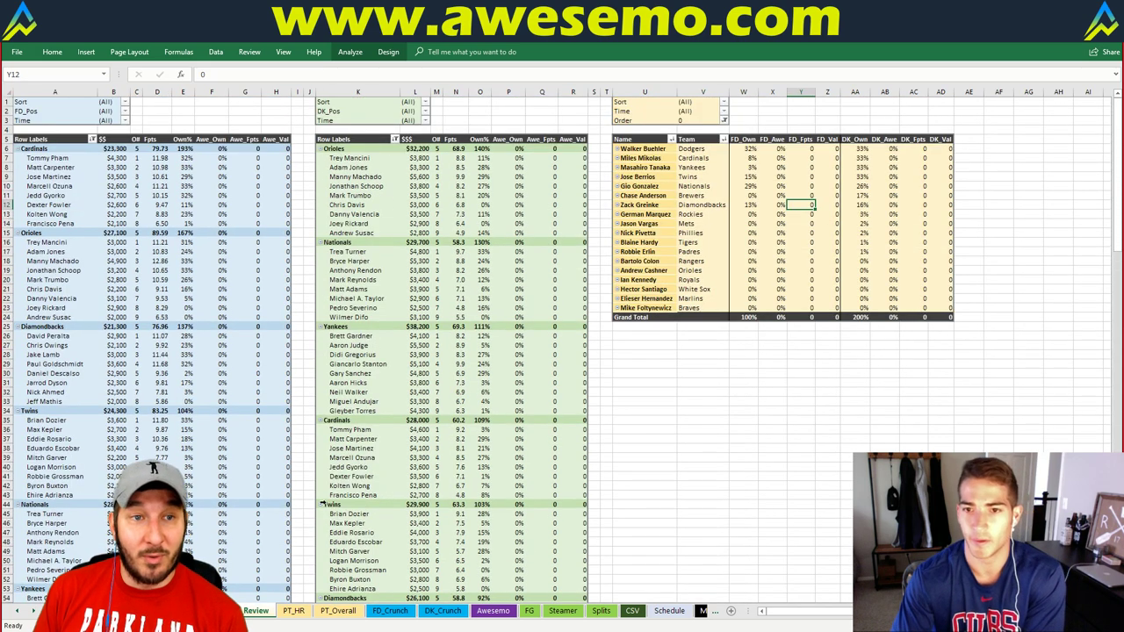
pyautogui.hotkey('ctrl', 'pageup')
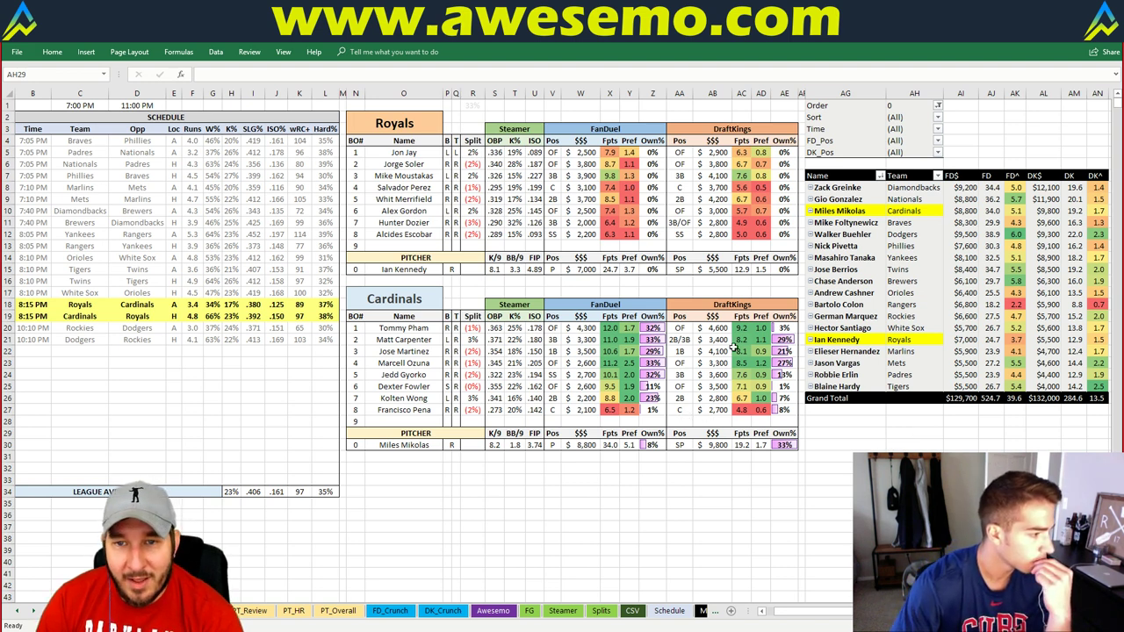
pyautogui.click(843, 431)
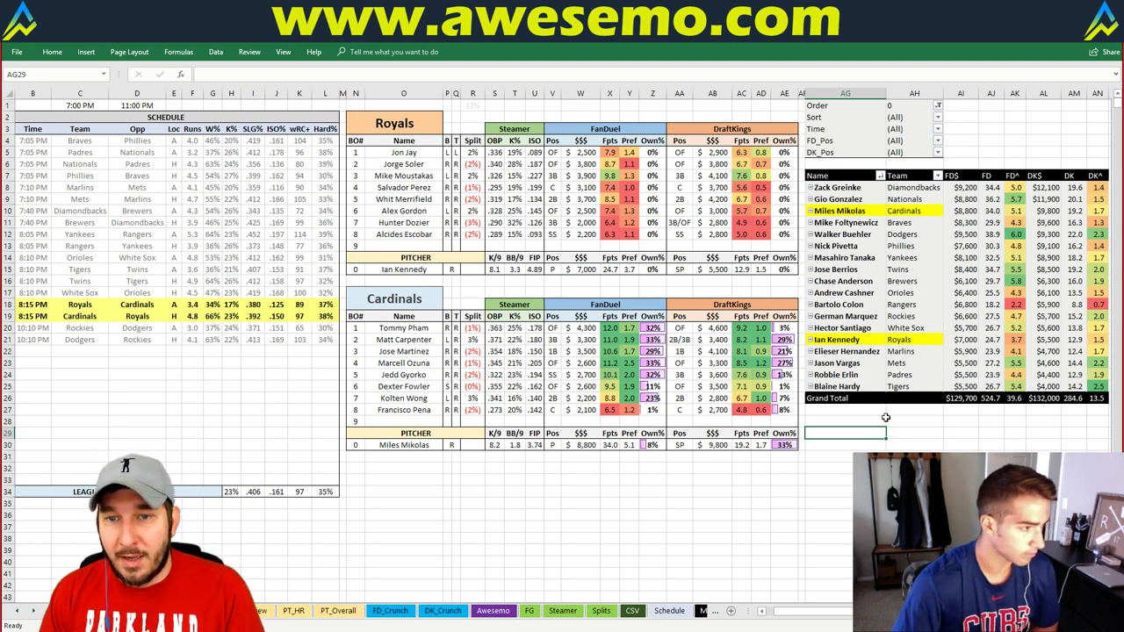
pyautogui.click(815, 422)
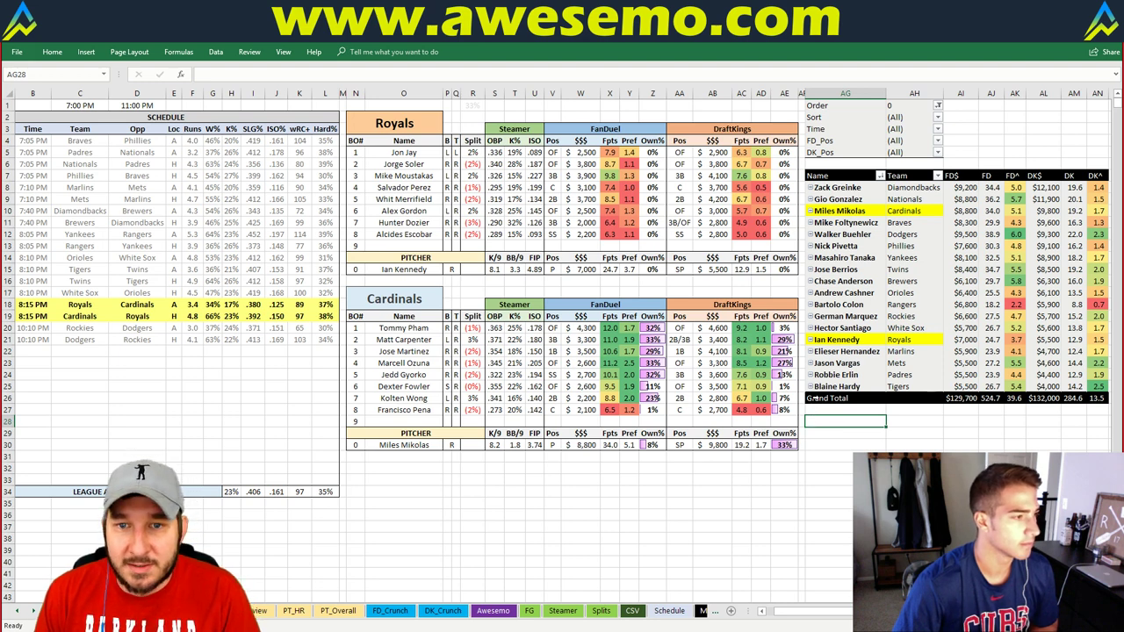
pyautogui.click(814, 398)
pyautogui.click(826, 407)
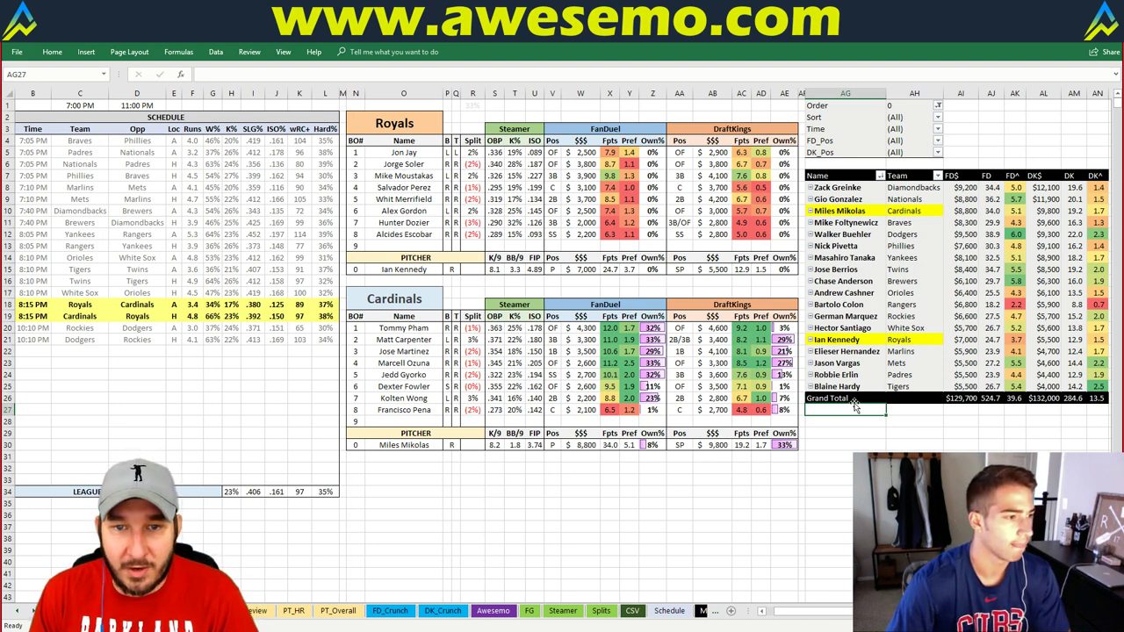
pyautogui.click(875, 448)
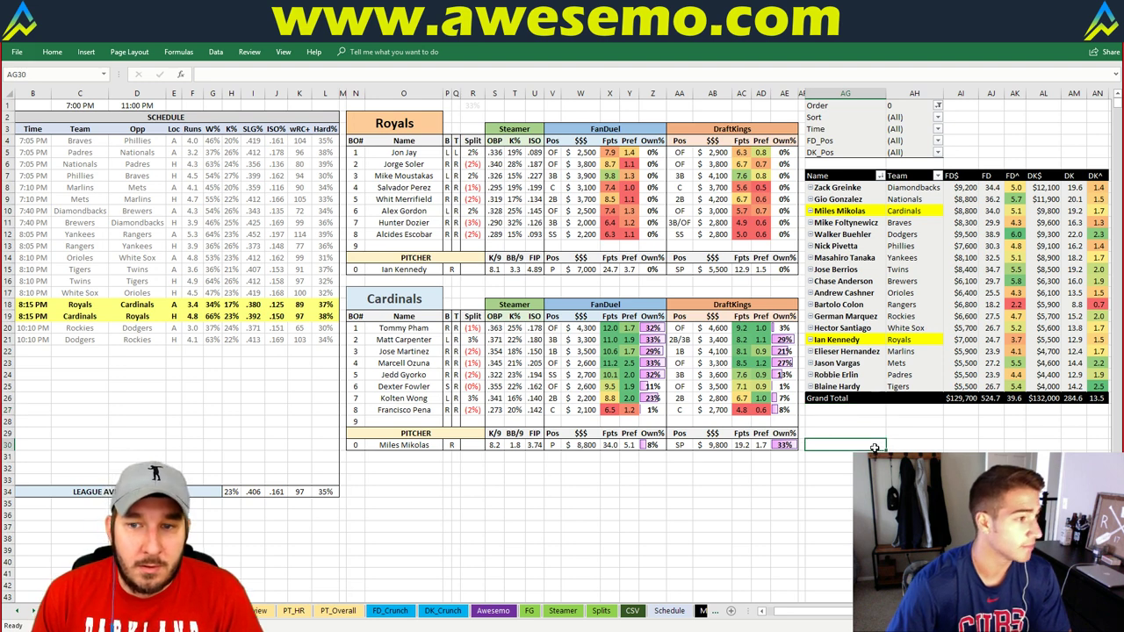
pyautogui.click(861, 434)
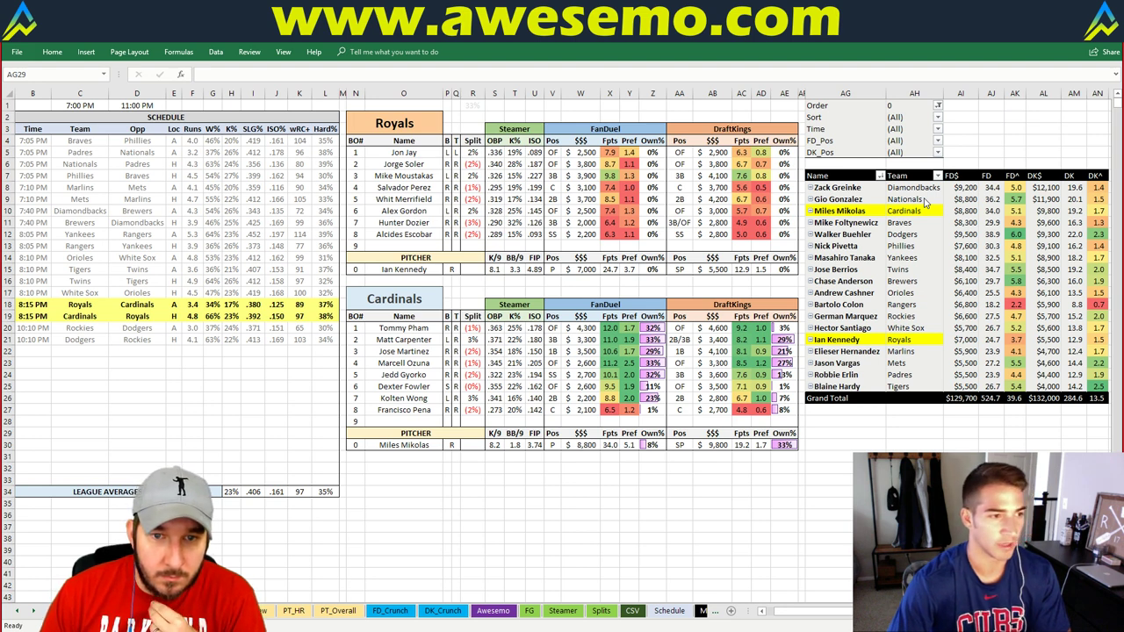
# Set the team of the upper lineup table to Rockies to load their matchup
pyautogui.click(404, 124)
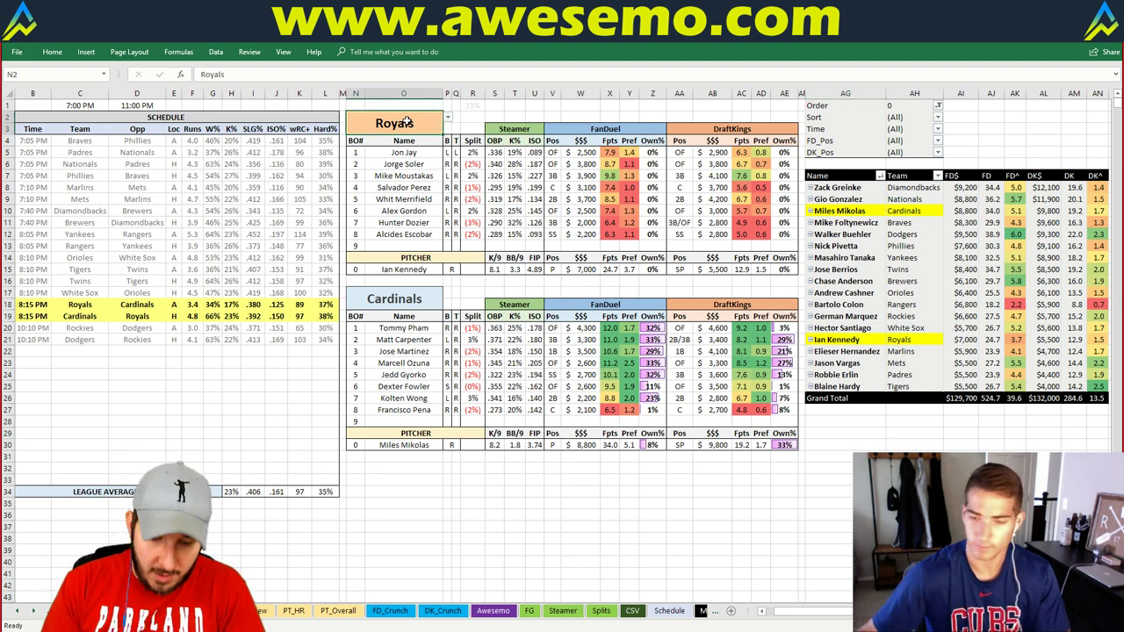
pyautogui.write('Rockies')
pyautogui.press('Return')
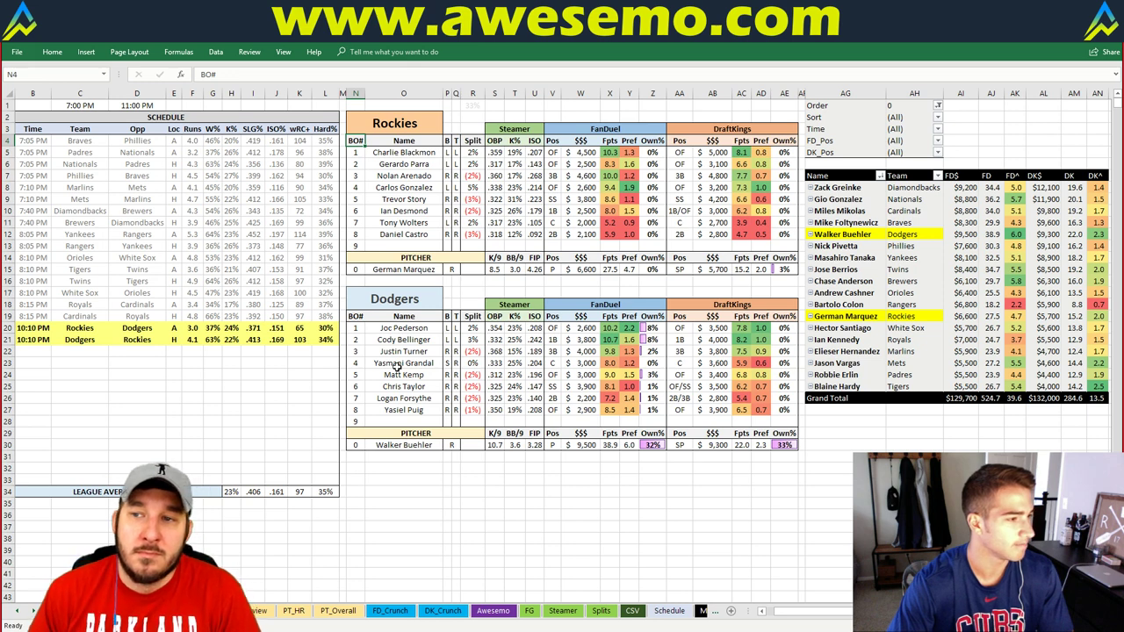
pyautogui.click(904, 454)
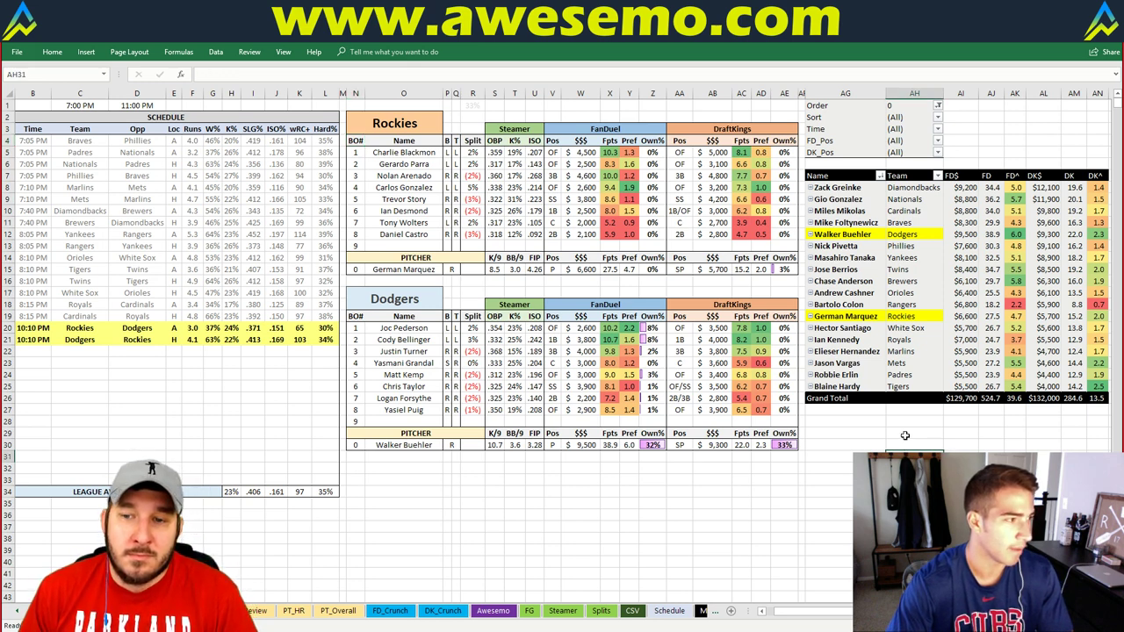
pyautogui.click(904, 435)
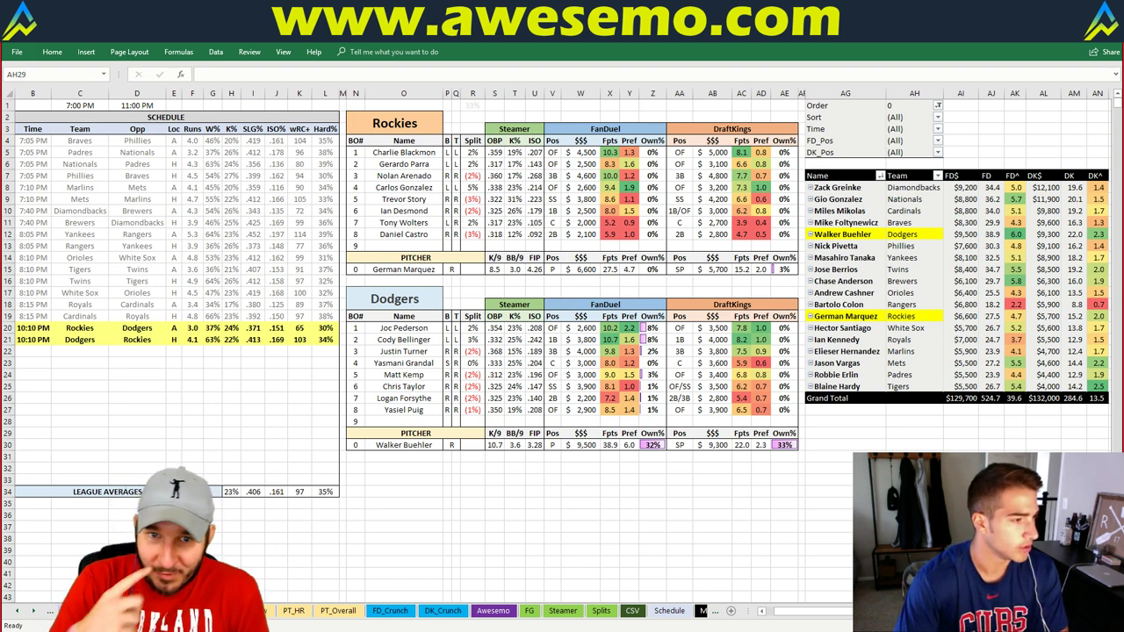
pyautogui.click(704, 467)
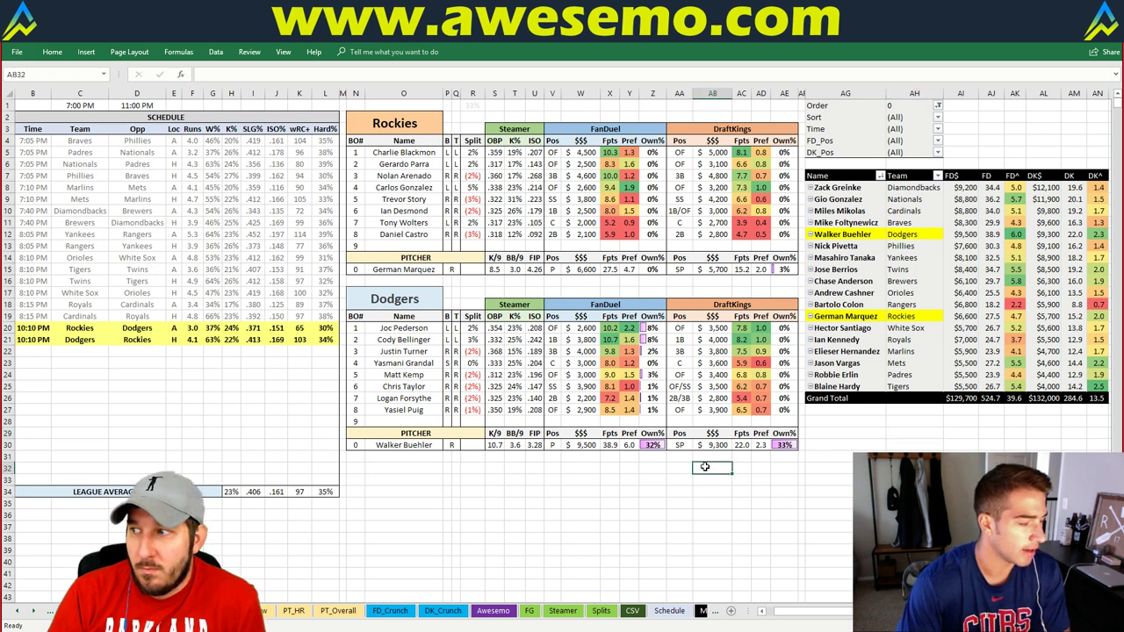
pyautogui.click(850, 443)
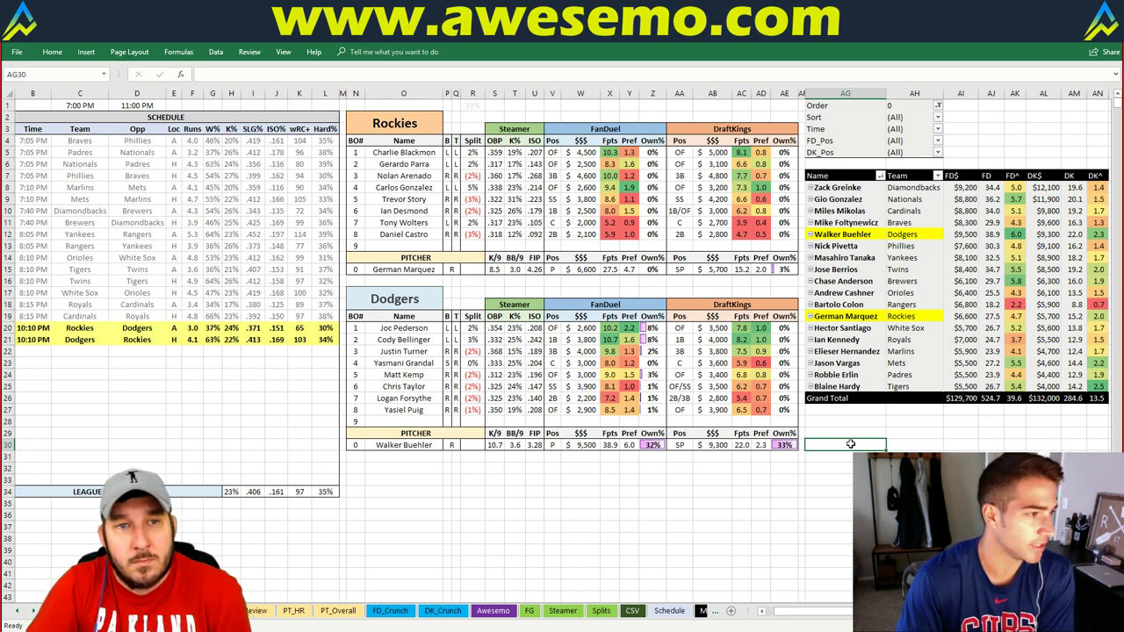
pyautogui.click(252, 140)
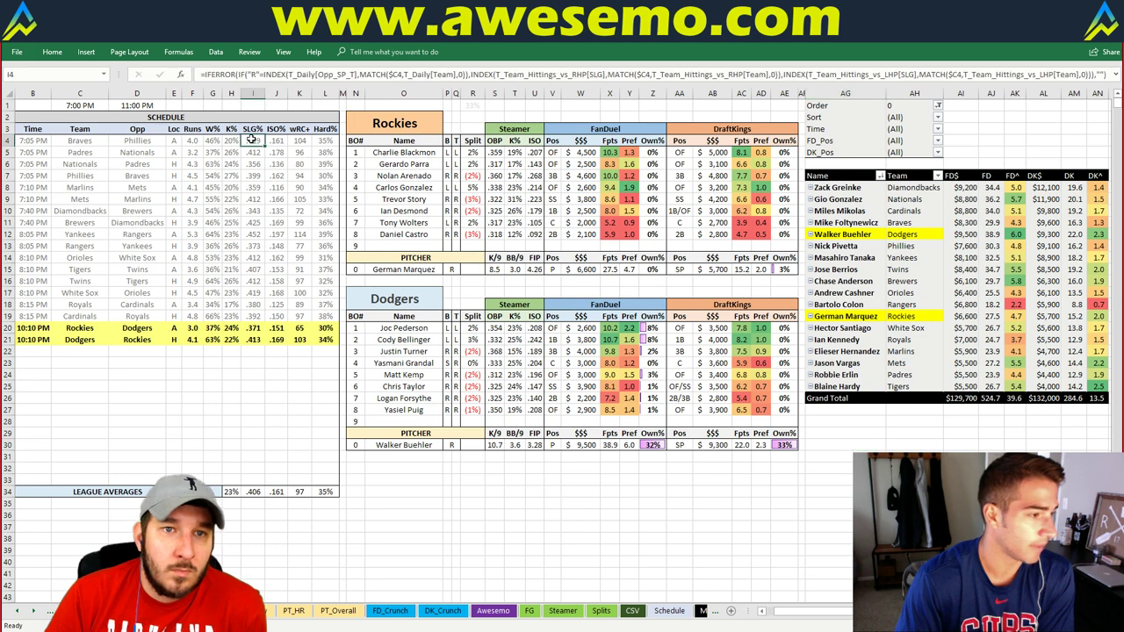
pyautogui.click(606, 515)
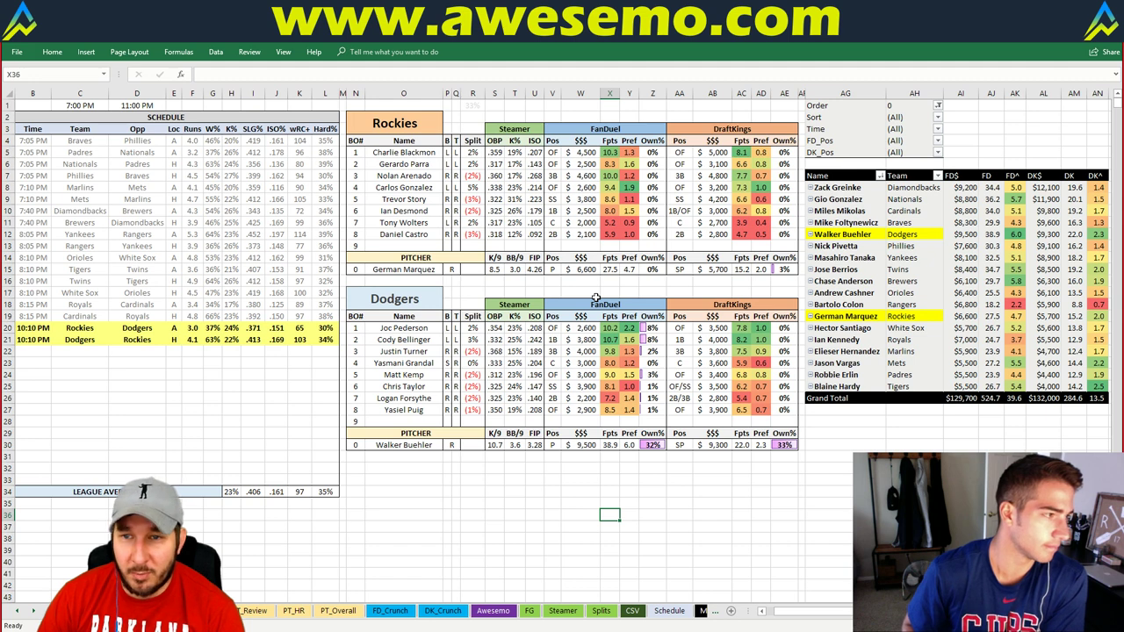
pyautogui.click(466, 291)
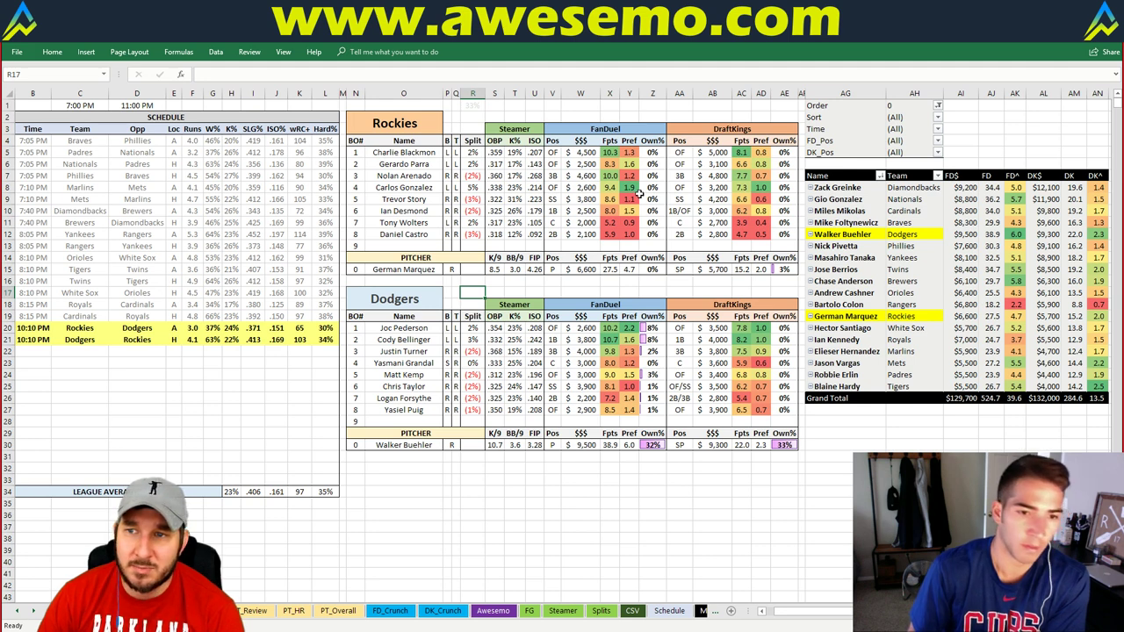
pyautogui.click(871, 410)
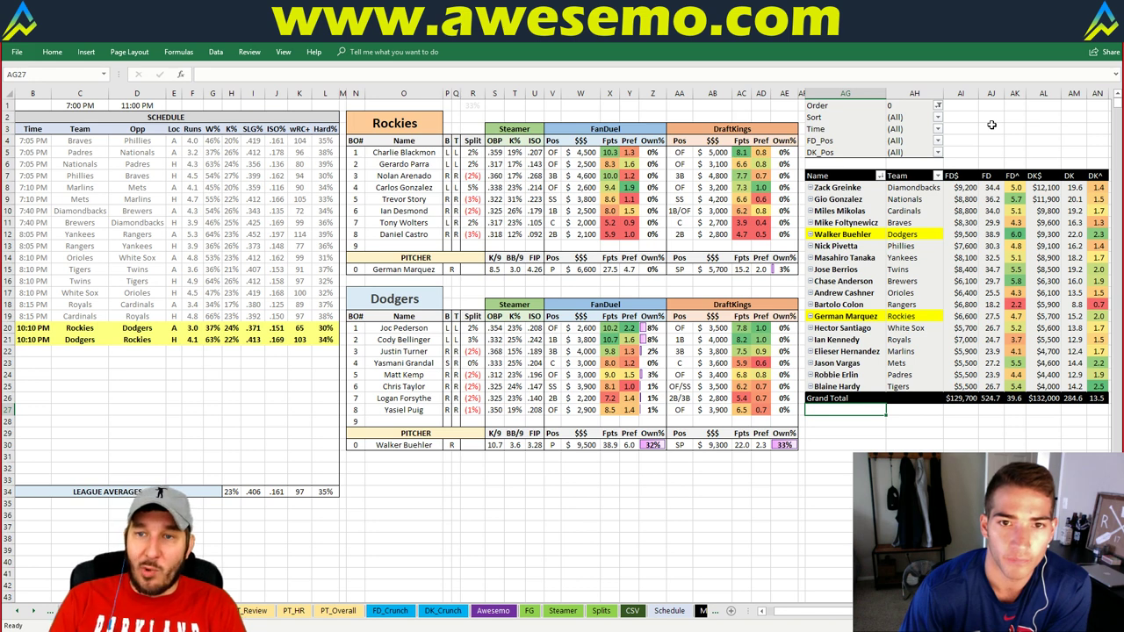
pyautogui.click(989, 140)
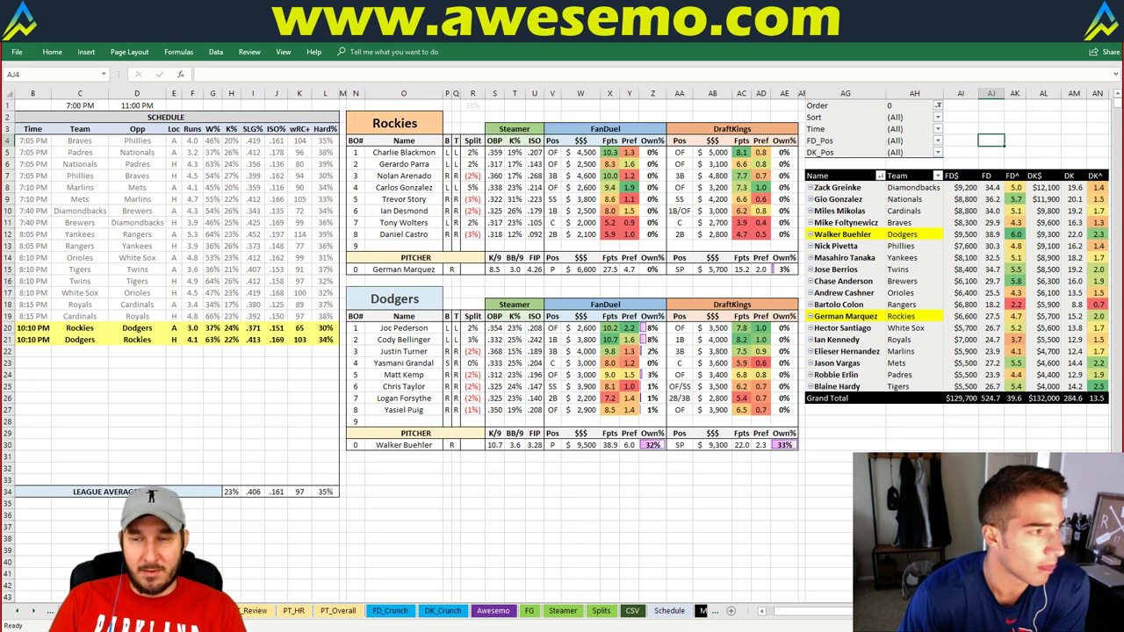
pyautogui.click(811, 408)
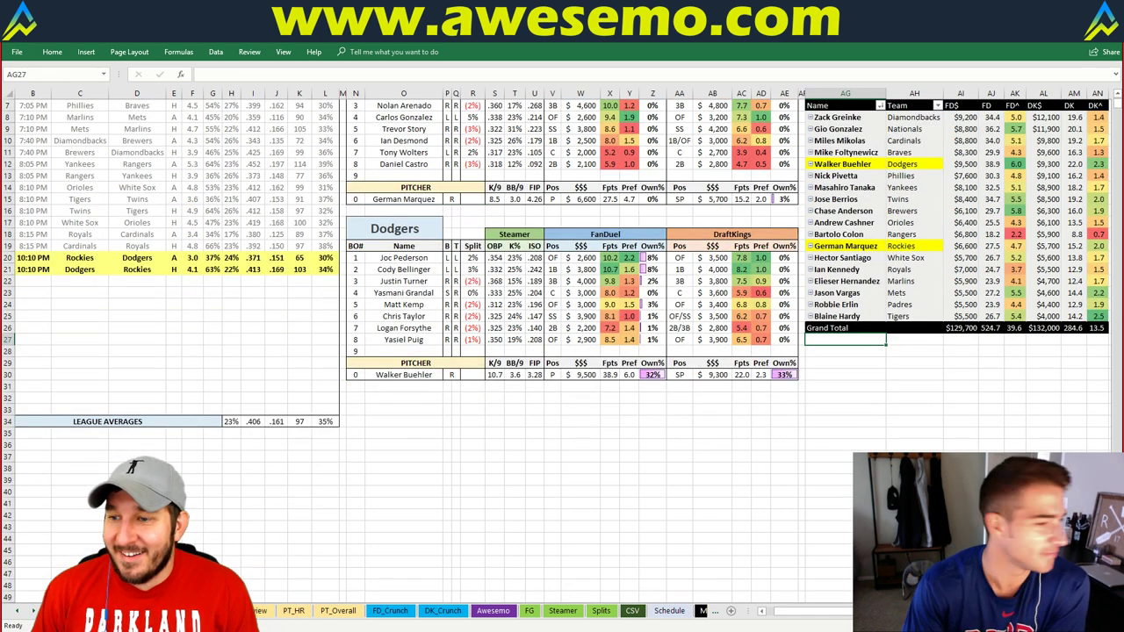
pyautogui.click(721, 517)
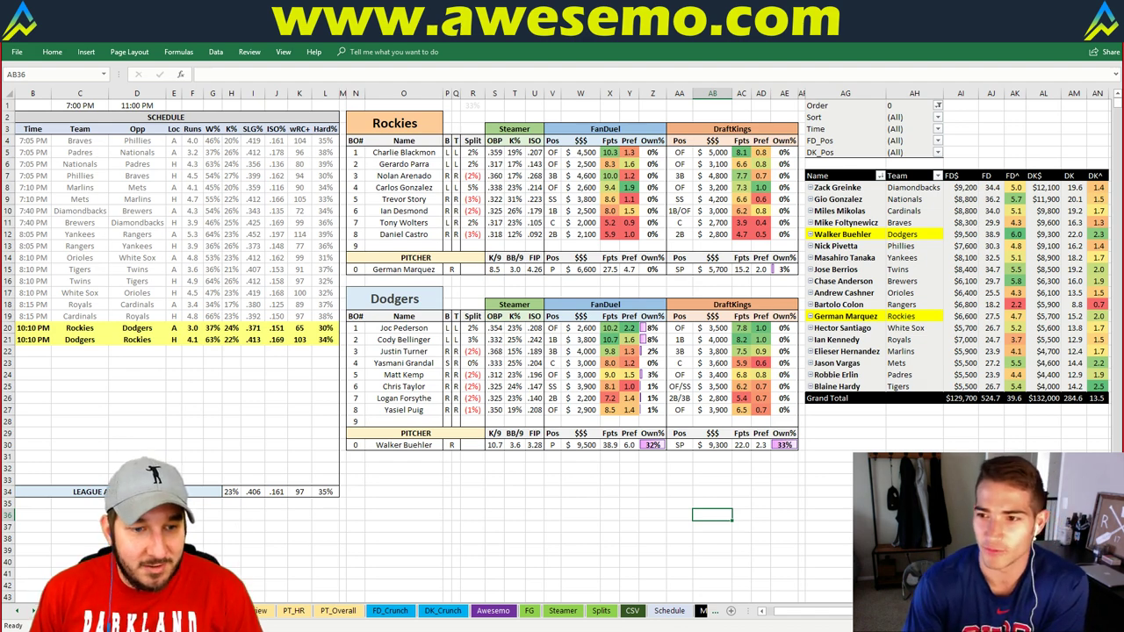
# Switch to FantasyCruncher in the browser and bring up the generated DraftKings MLB lineups
pyautogui.hotkey('alt', 'Tab')
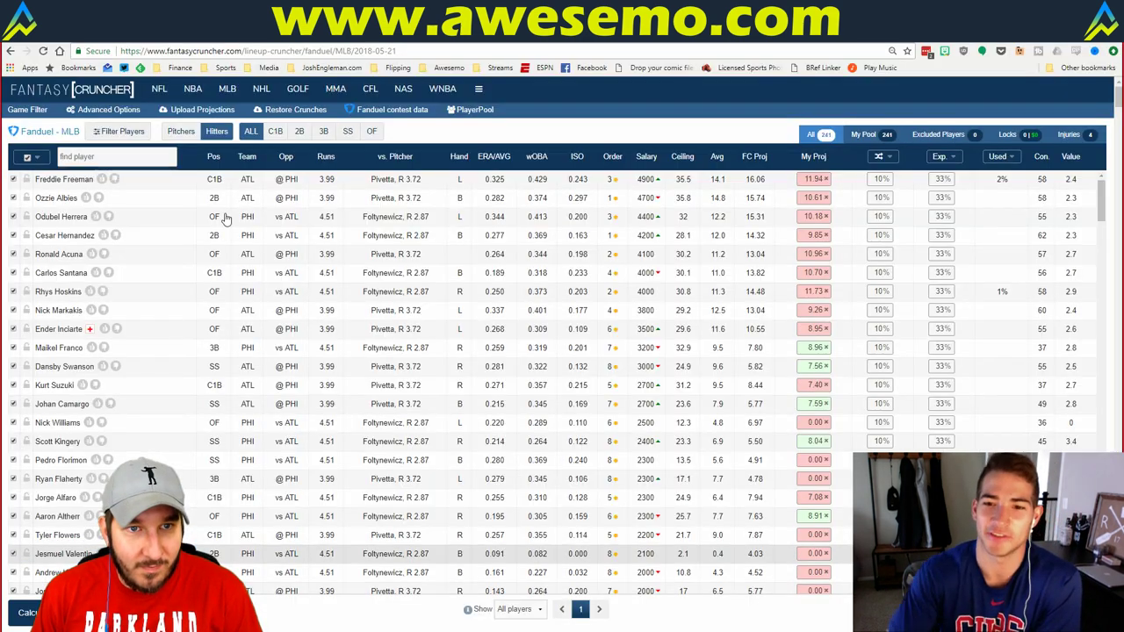
pyautogui.moveTo(227, 89)
pyautogui.click(255, 158)
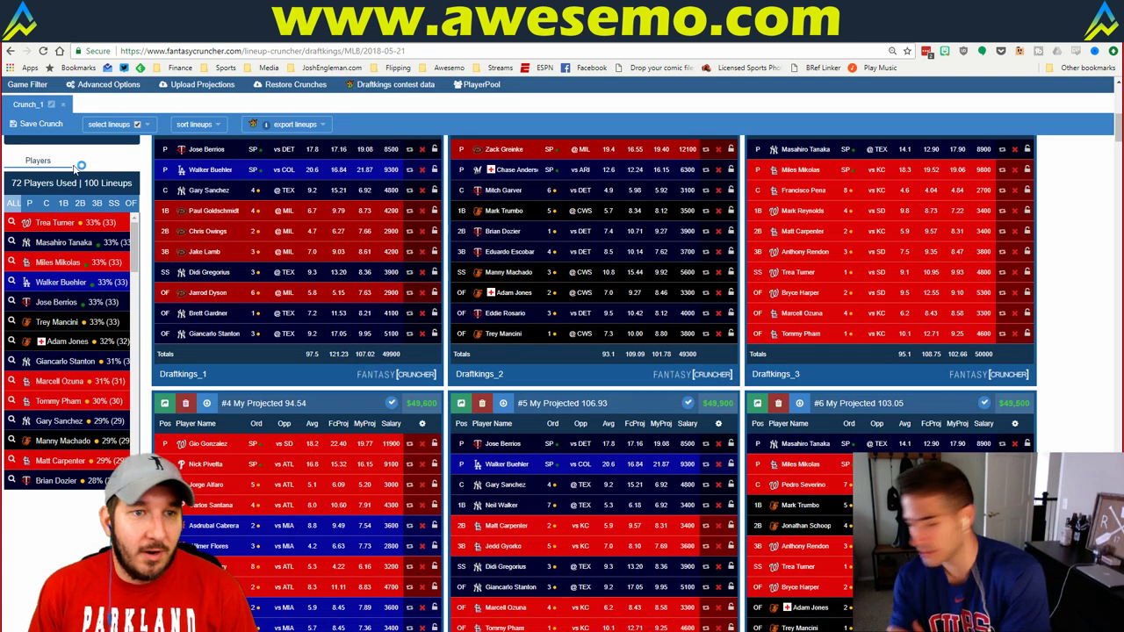
# Limit the used-players list to pitchers and filter the lineups to those containing both Masahiro Tanaka and Walker Buehler
pyautogui.click(29, 204)
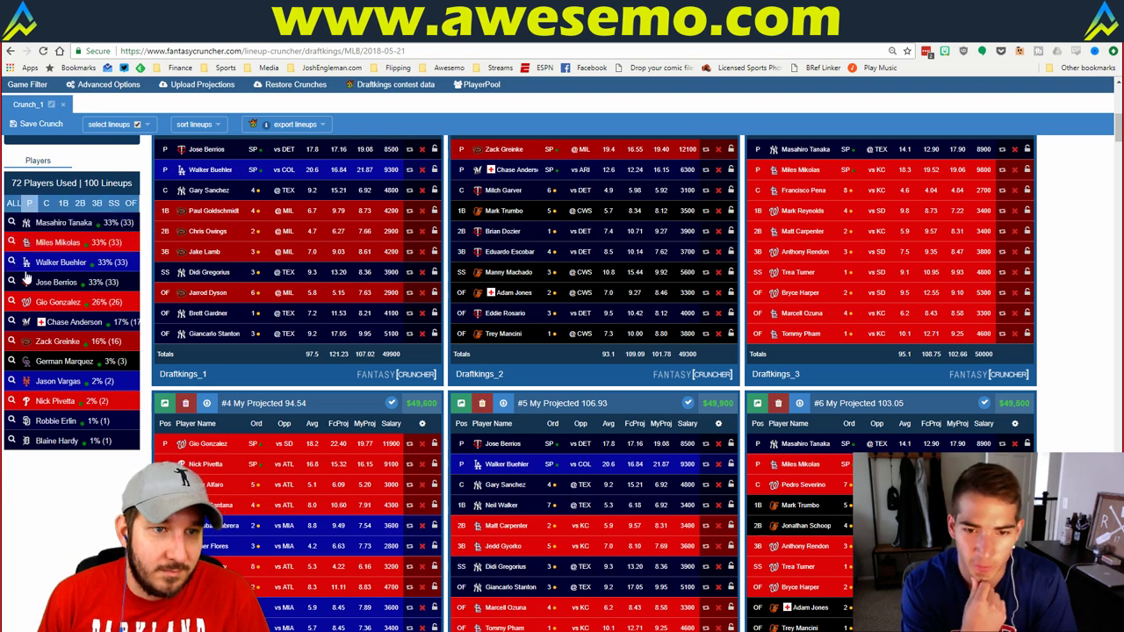
pyautogui.click(11, 223)
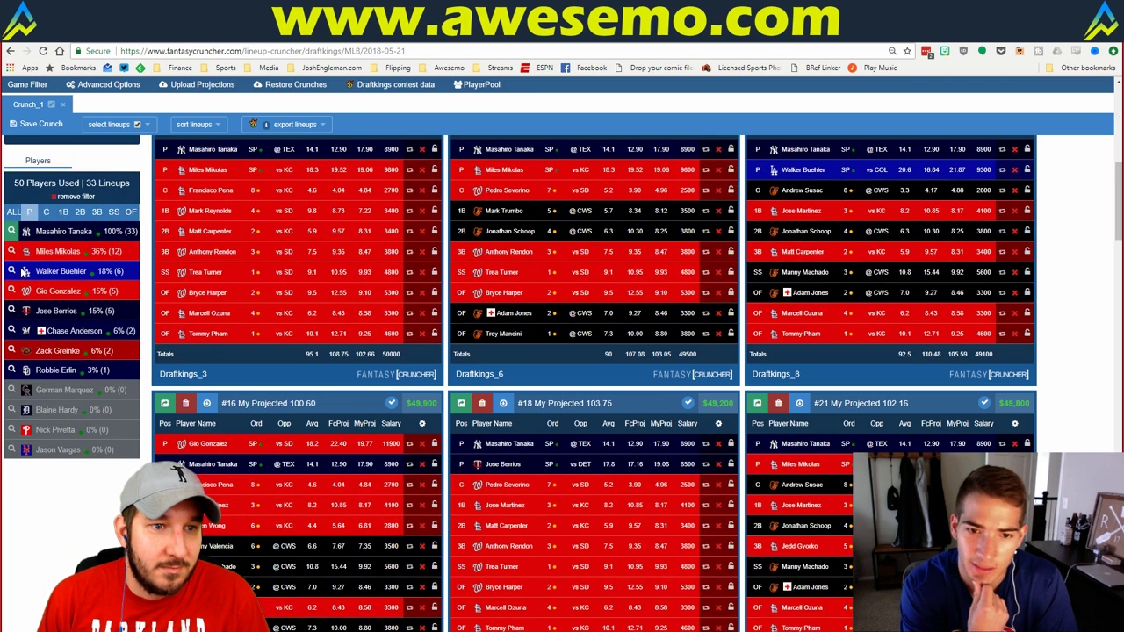
pyautogui.click(11, 271)
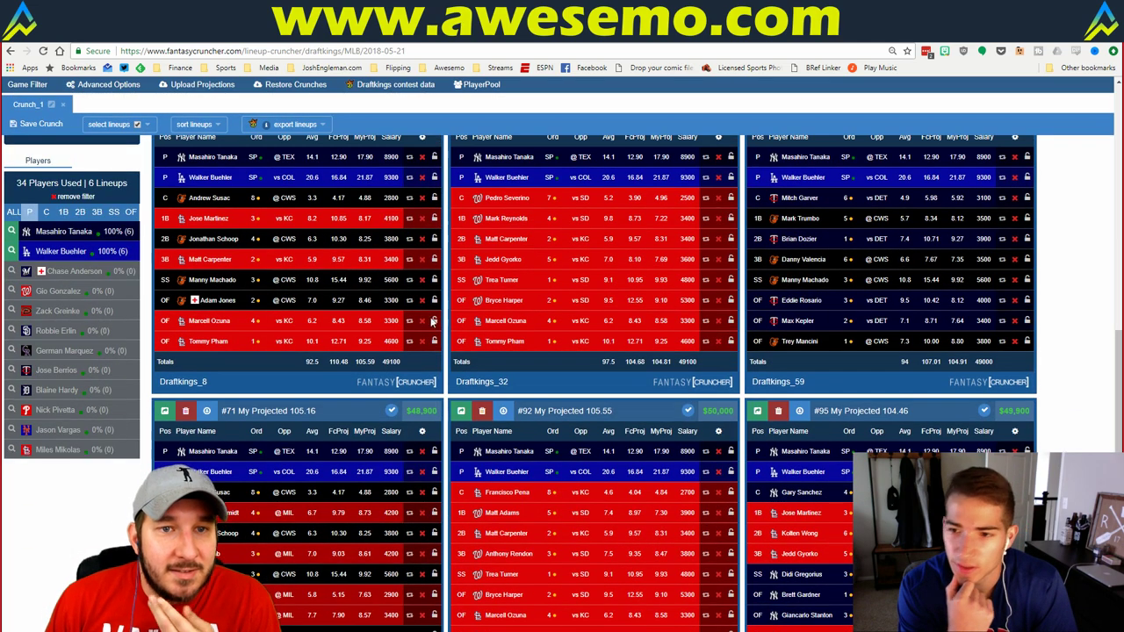
# Sort the filtered lineups by My Projected in descending order and look over the resulting lineups
pyautogui.scroll(1, 571, 264)
pyautogui.click(195, 182)
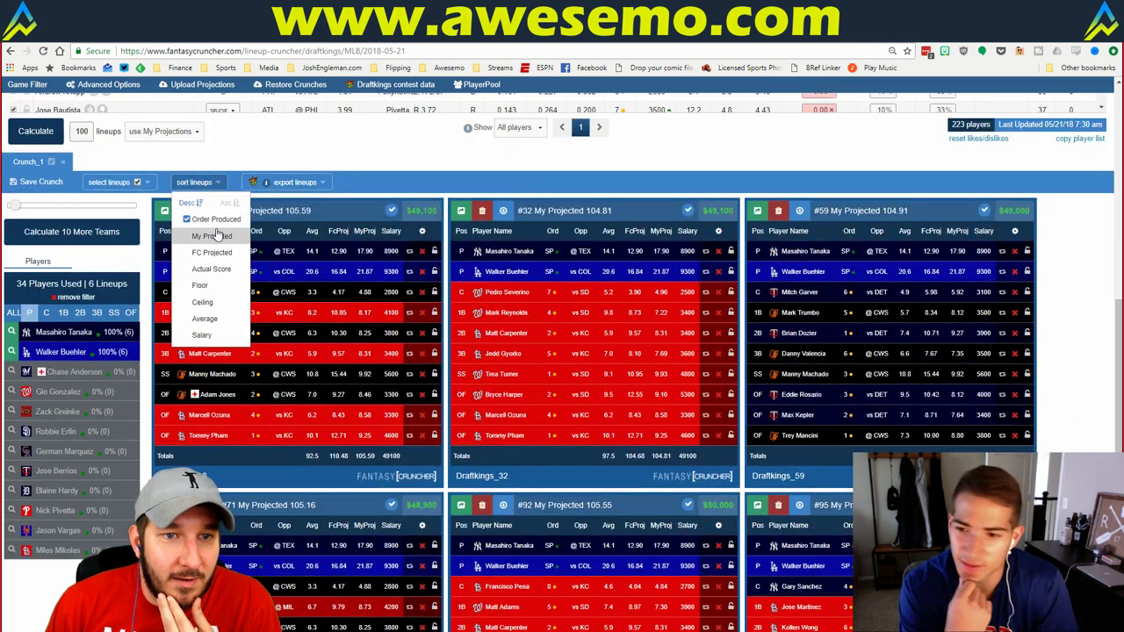
pyautogui.click(212, 236)
pyautogui.scroll(-2, 421, 149)
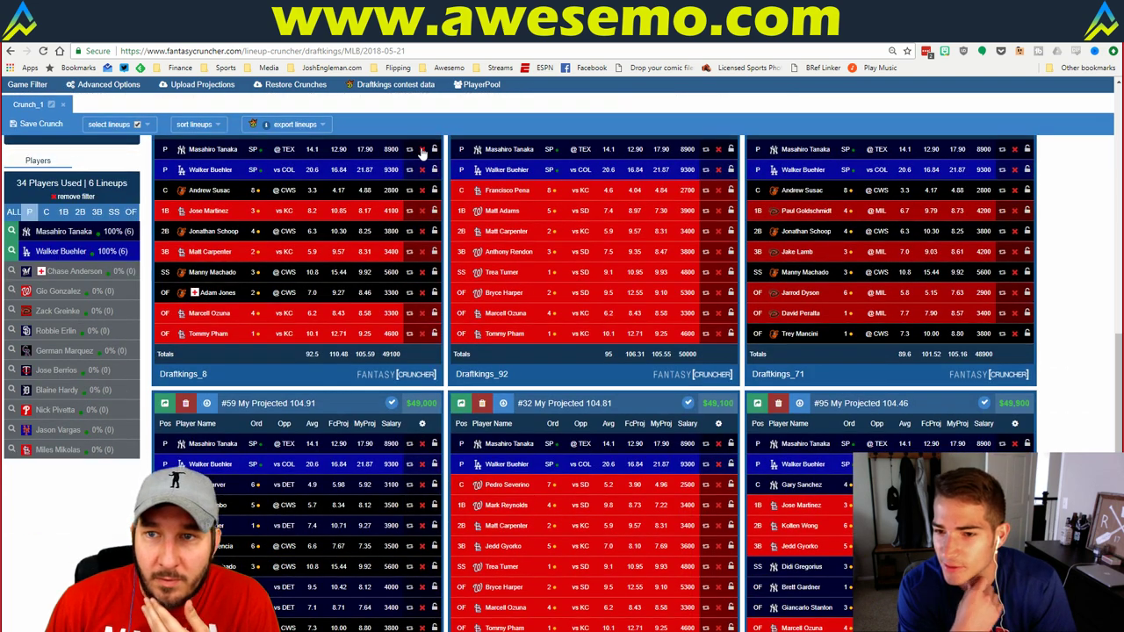
pyautogui.scroll(1, 422, 152)
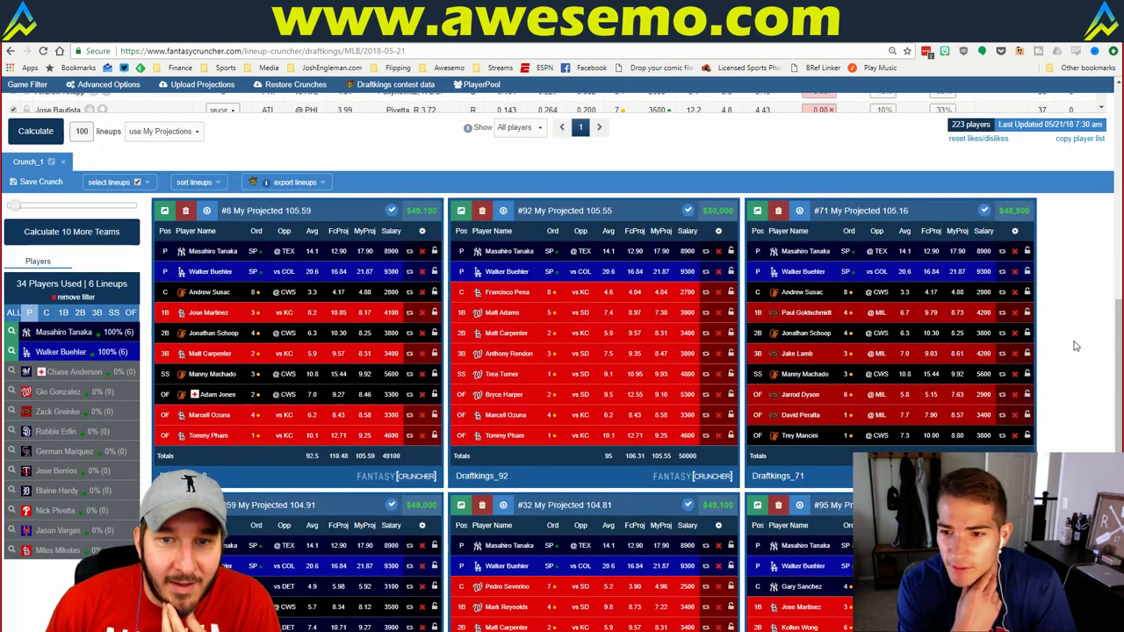